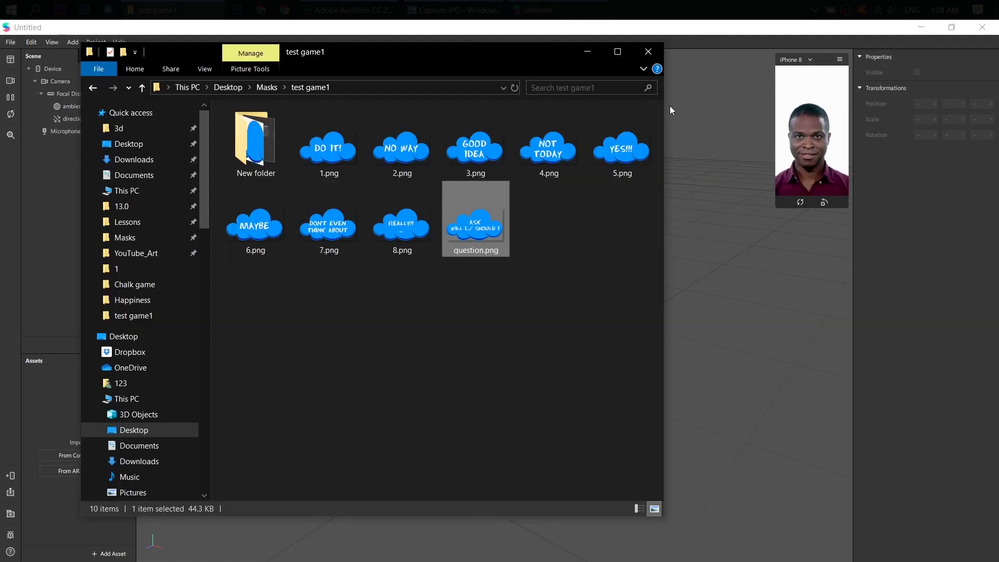
- View the answer cloud images in the test game1 folder, from 1.png to 8.png, in the photo viewer
click(355, 164)
double_click(172, 52)
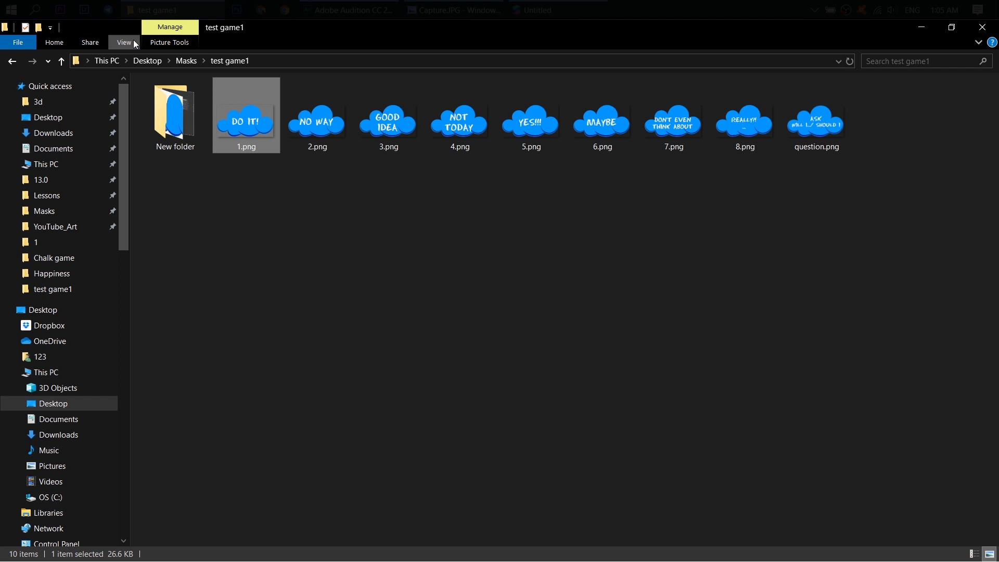
double_click(242, 131)
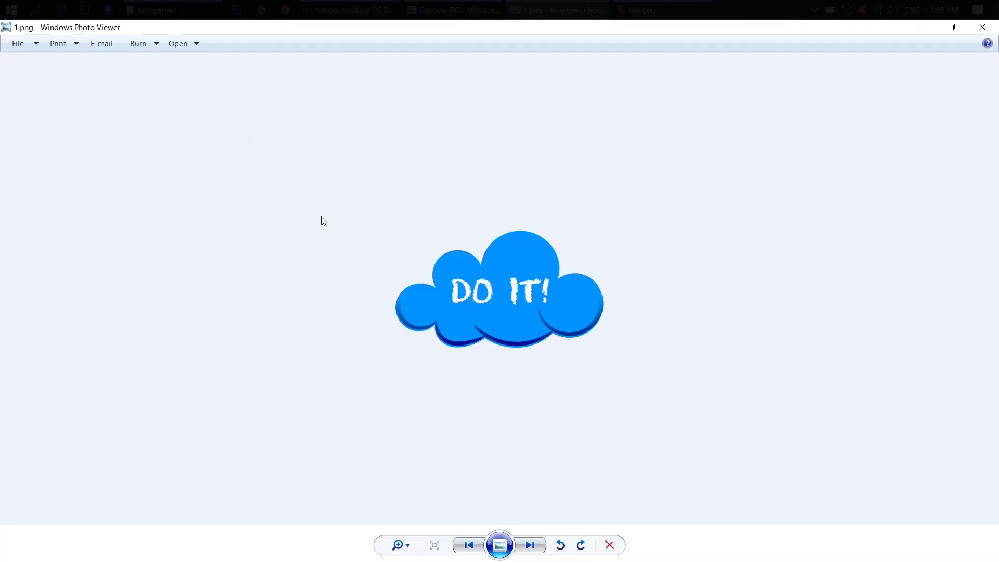
key(Right)
key(Right)
key(Right)
key(Right)
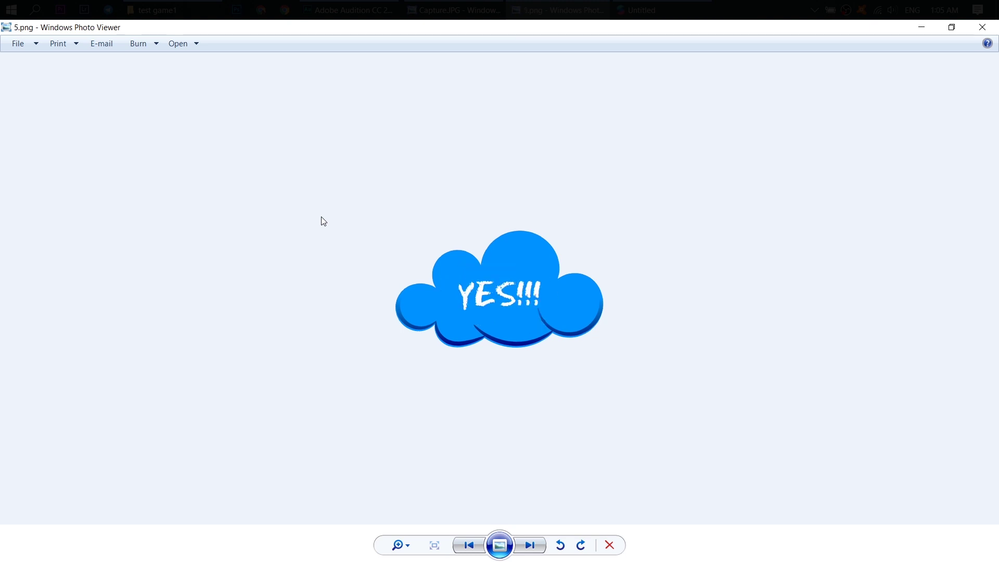
key(Right)
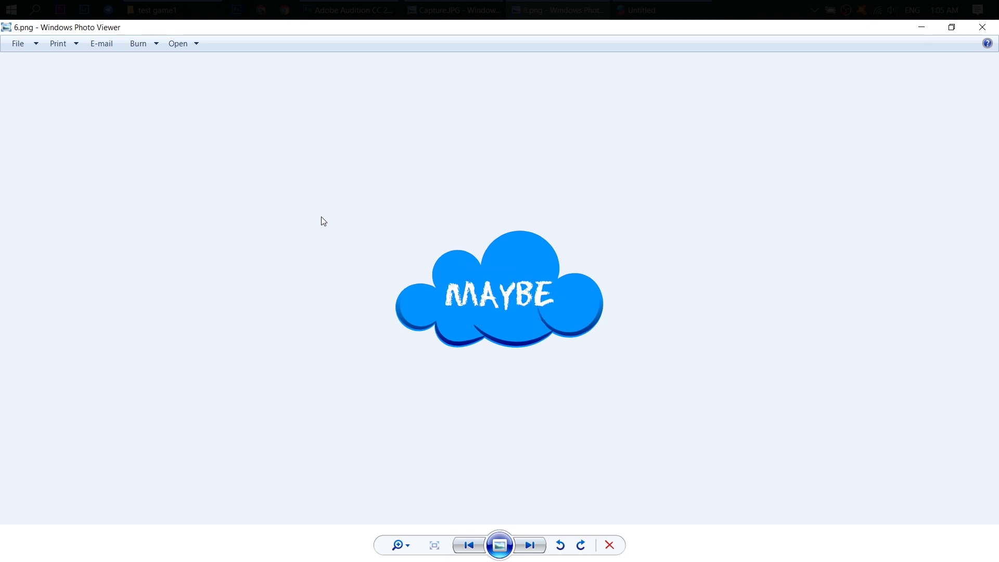
key(Right)
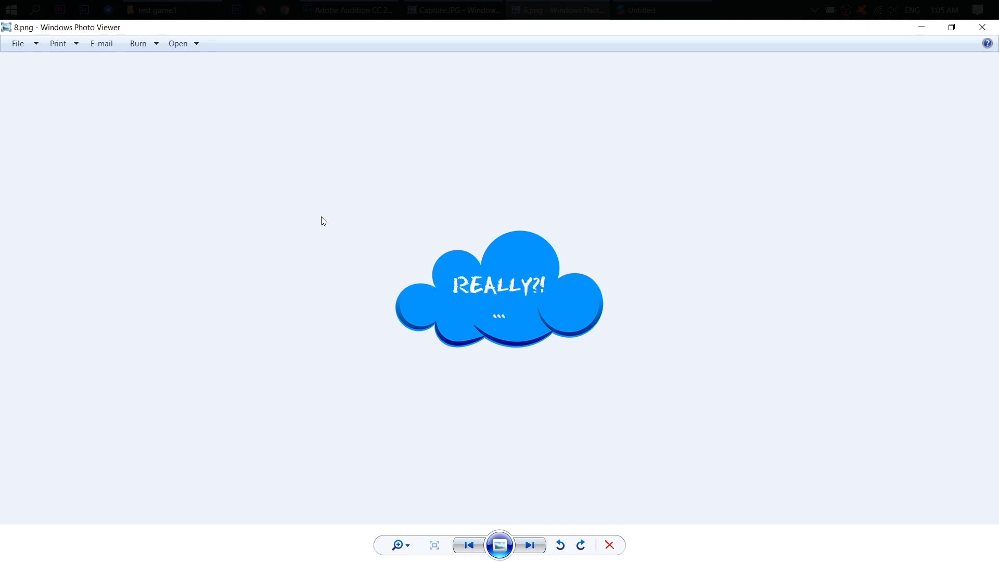
key(Right)
key(Left)
key(Left)
key(Left)
key(Left)
key(Left)
key(Left)
key(Left)
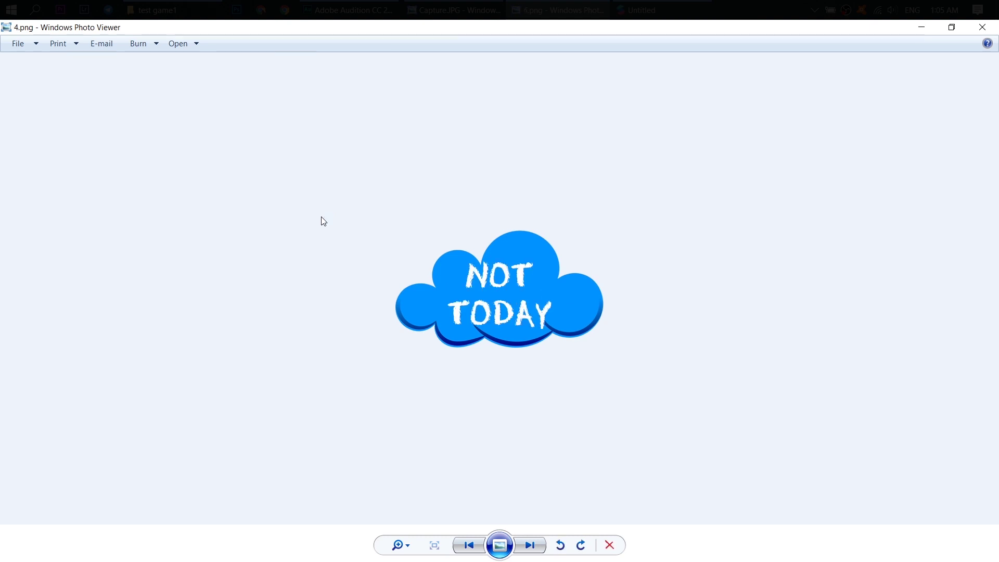
key(Left)
key(Left)
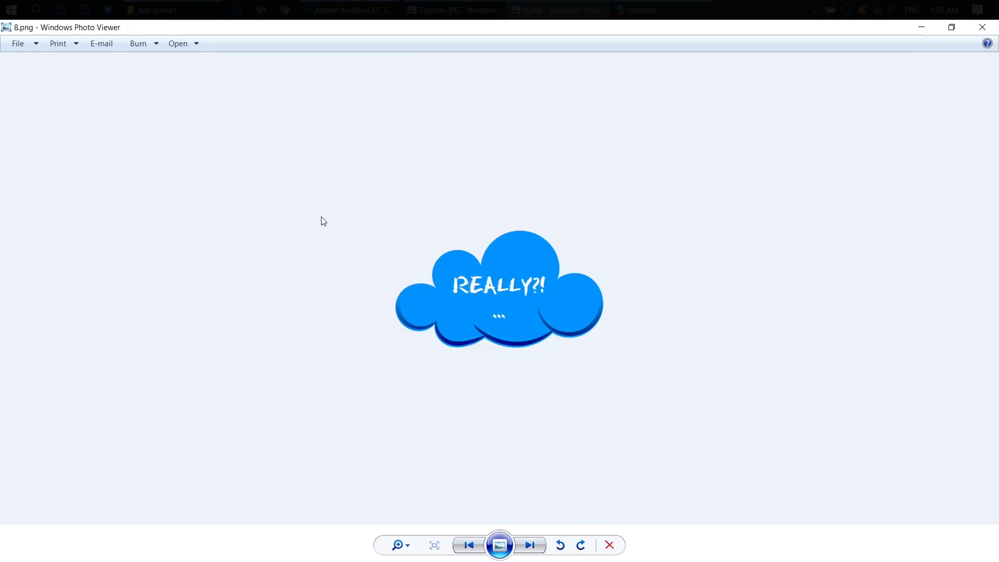
click(982, 27)
- View the question.png cloud image from the test game1 folder at full size and close the photo viewer
click(612, 168)
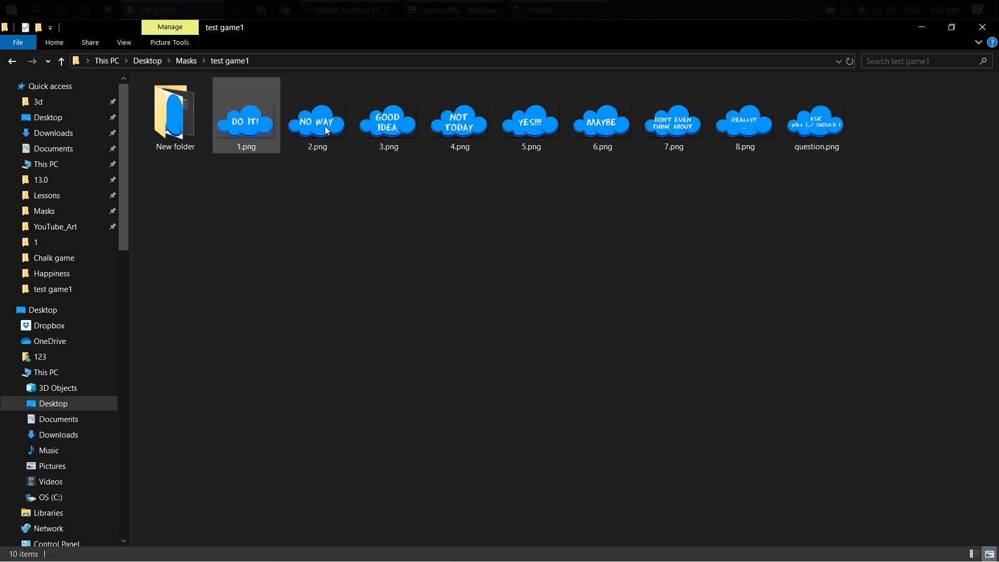
click(814, 136)
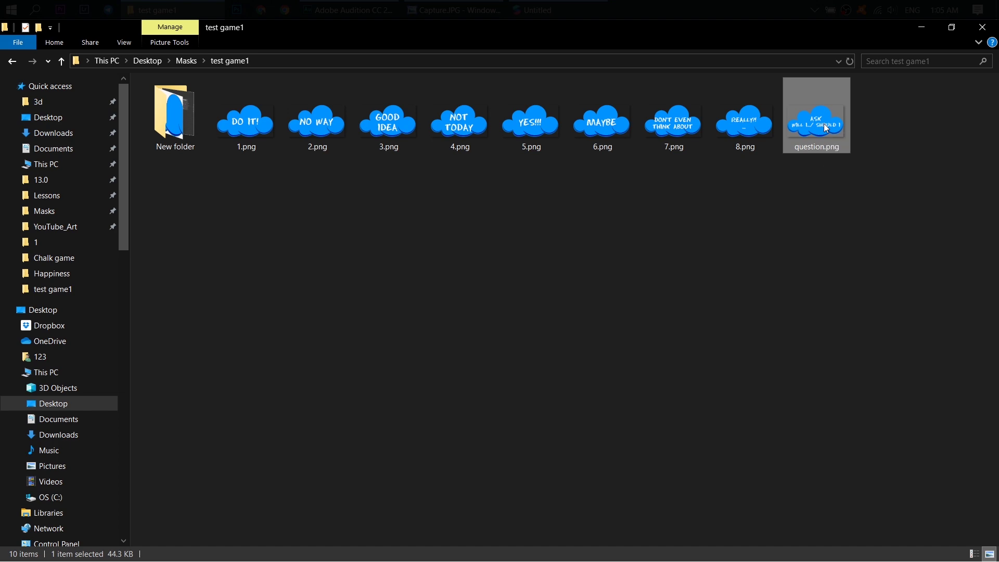
double_click(822, 124)
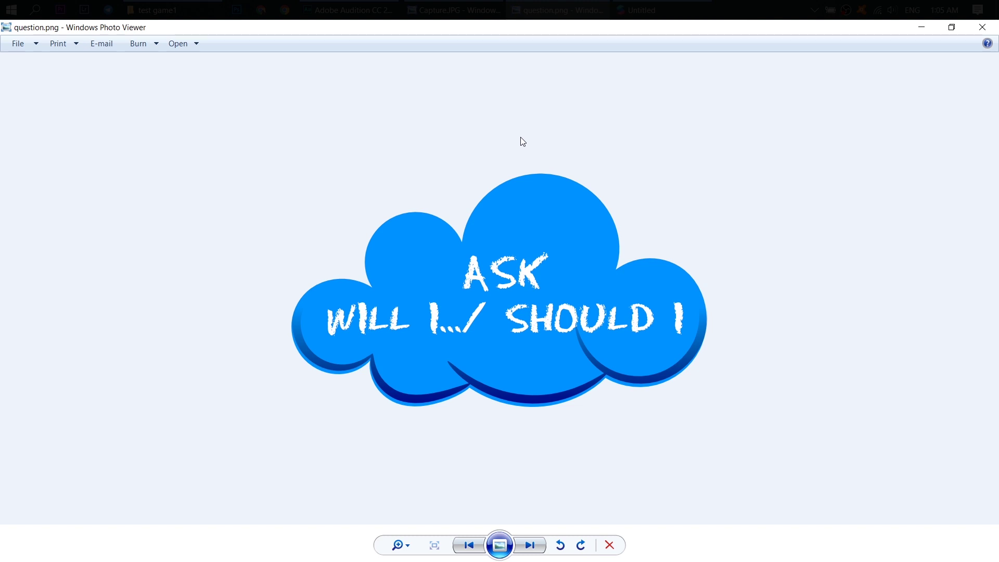
key(Left)
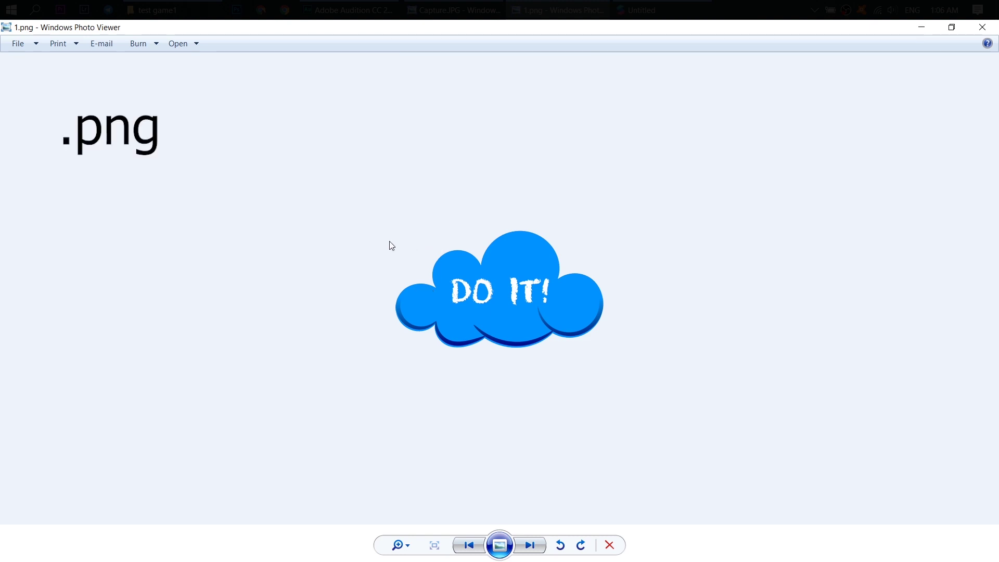
click(982, 27)
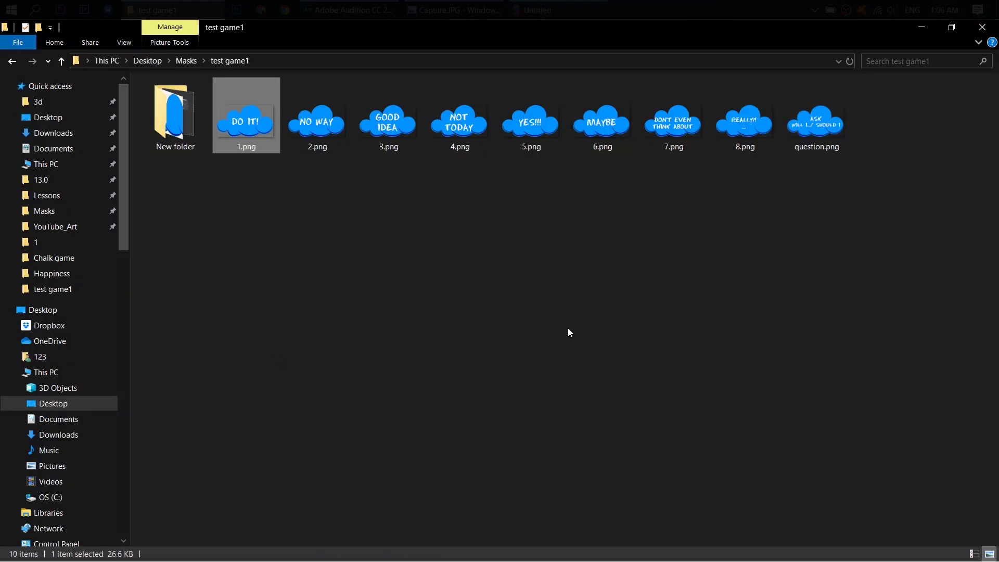
- Switch to the untitled Spark AR Studio project and add a Face Tracker to the scene
click(564, 7)
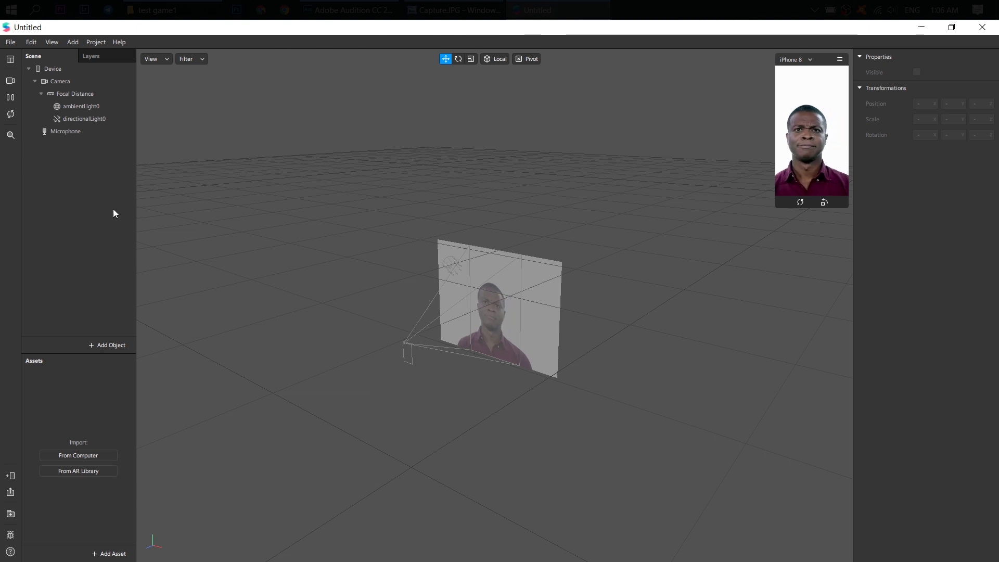
click(91, 346)
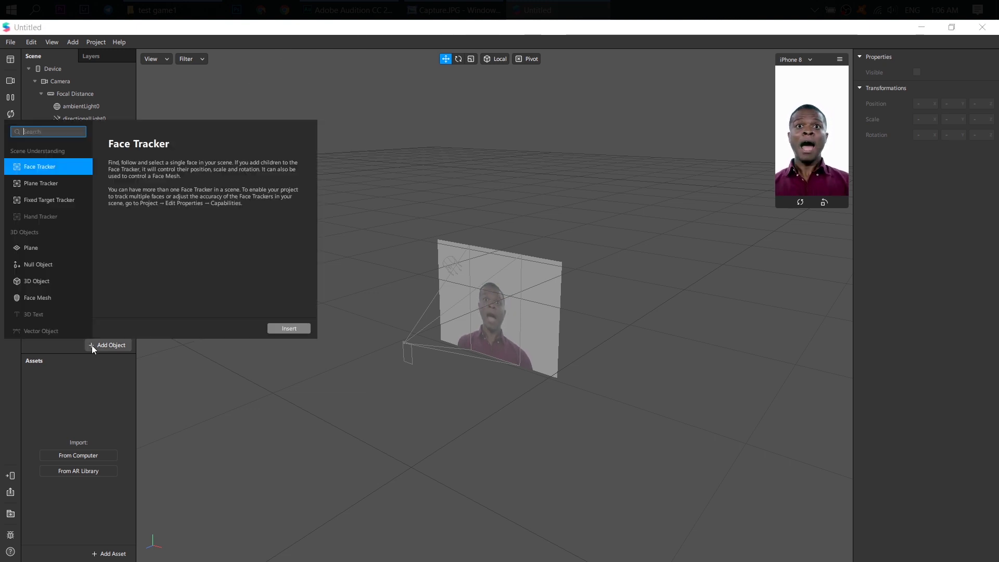
text(fa)
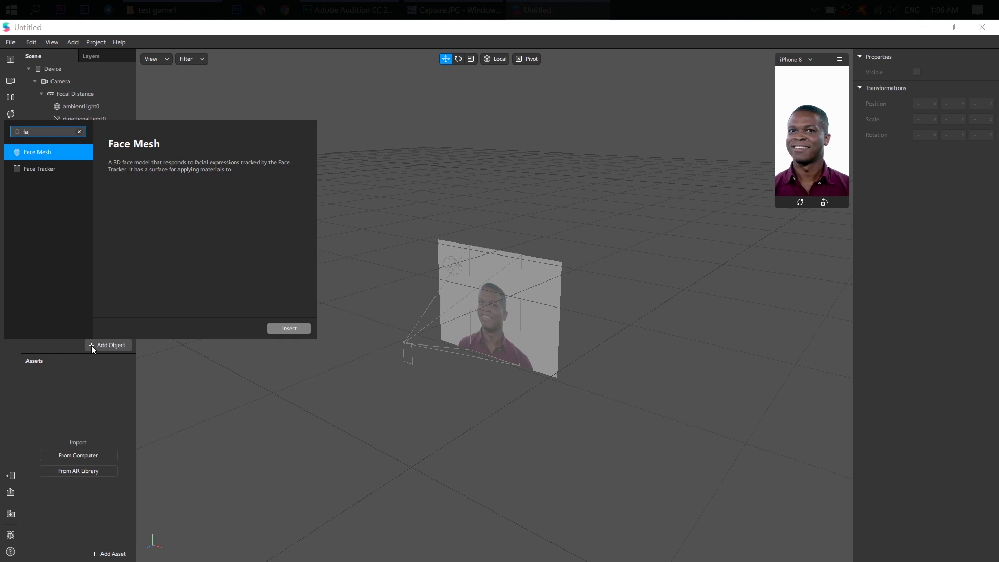
key(Down)
key(Return)
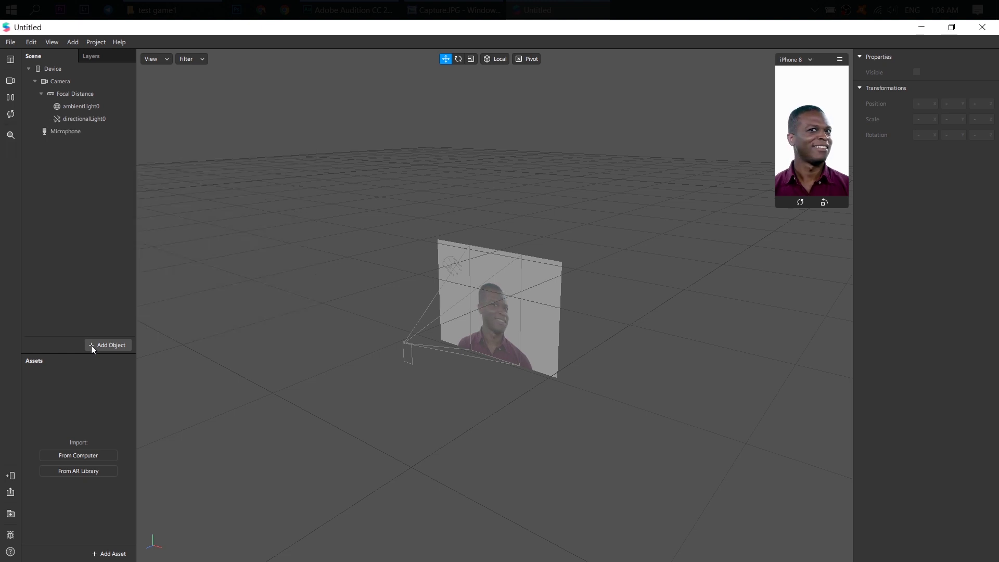
- Add a Face Mesh as a child of the face tracker
click(80, 132)
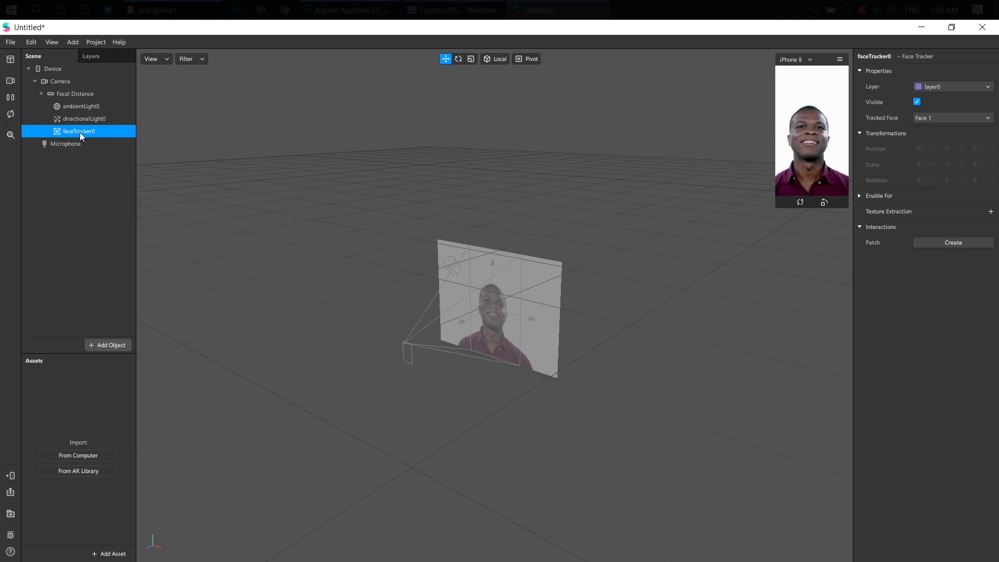
click(98, 345)
text(f)
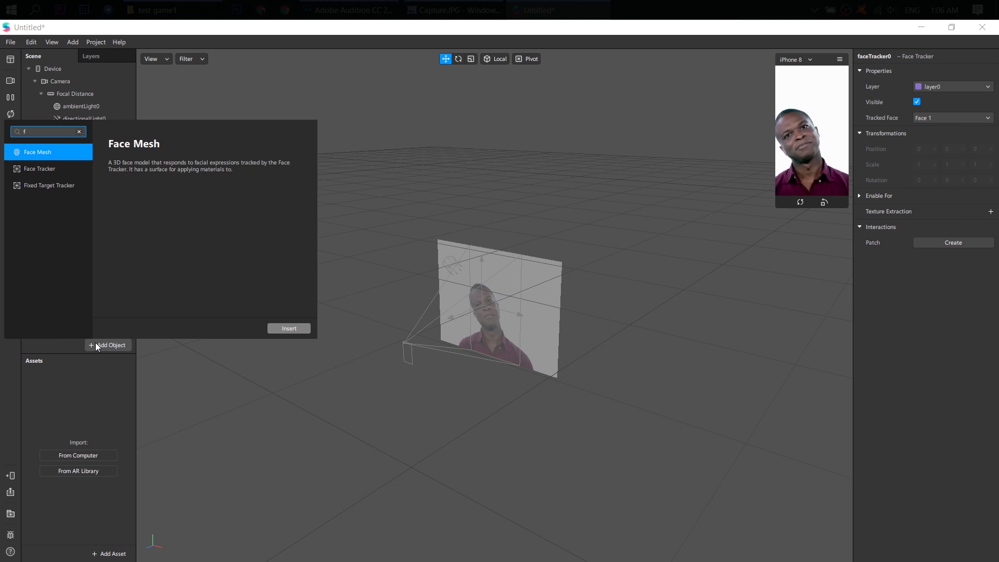
key(Escape)
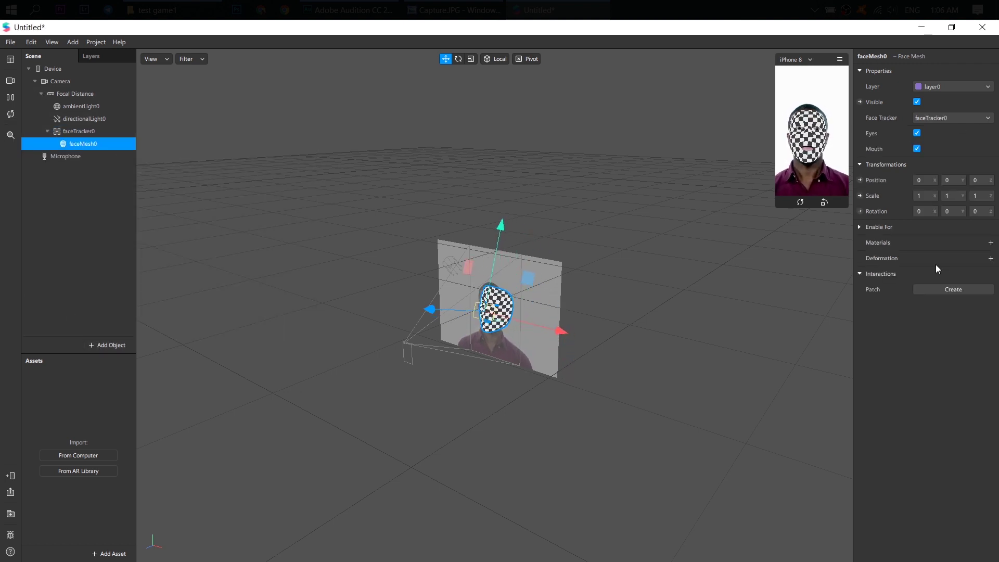
- Create a new material for the face mesh with the Retouching shader and about 26% skin smoothing
click(991, 243)
click(95, 386)
click(963, 70)
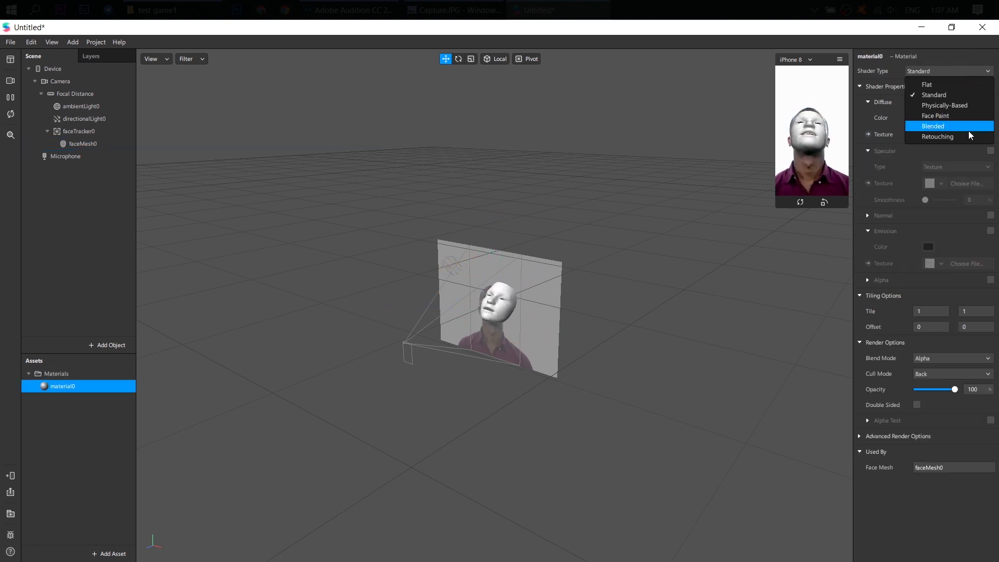
click(967, 127)
click(967, 71)
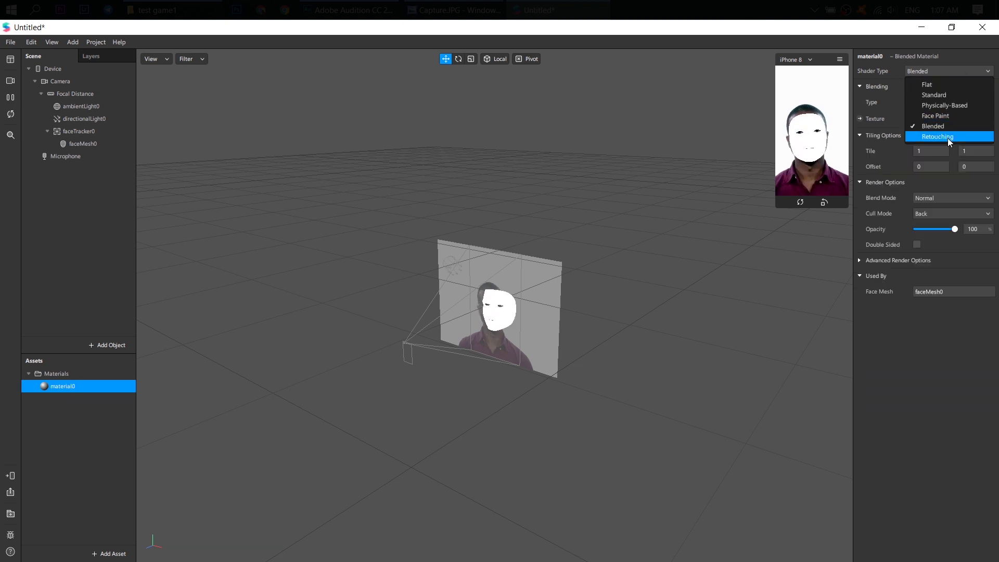
click(948, 138)
click(932, 119)
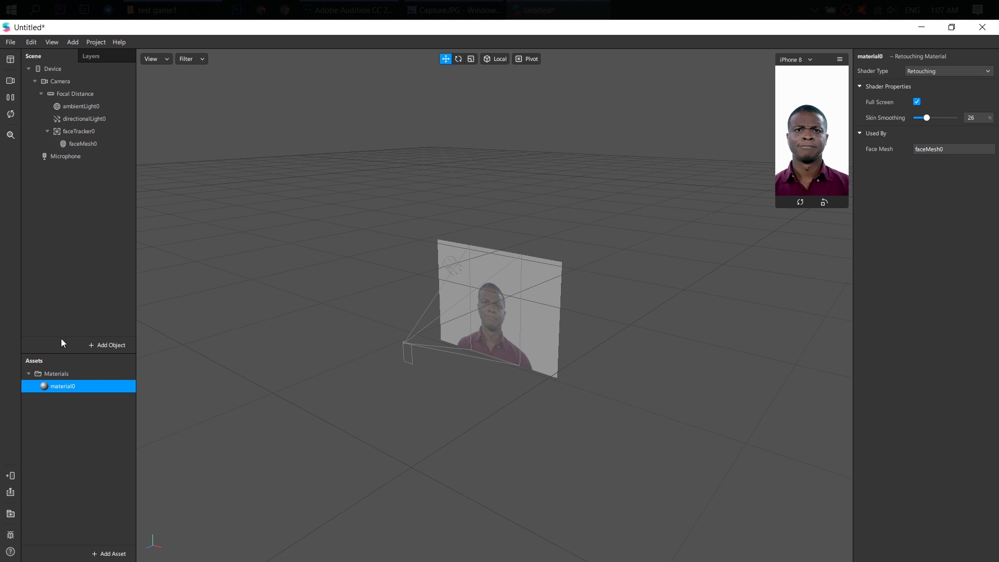
- Add a Null Object to the scene
click(93, 347)
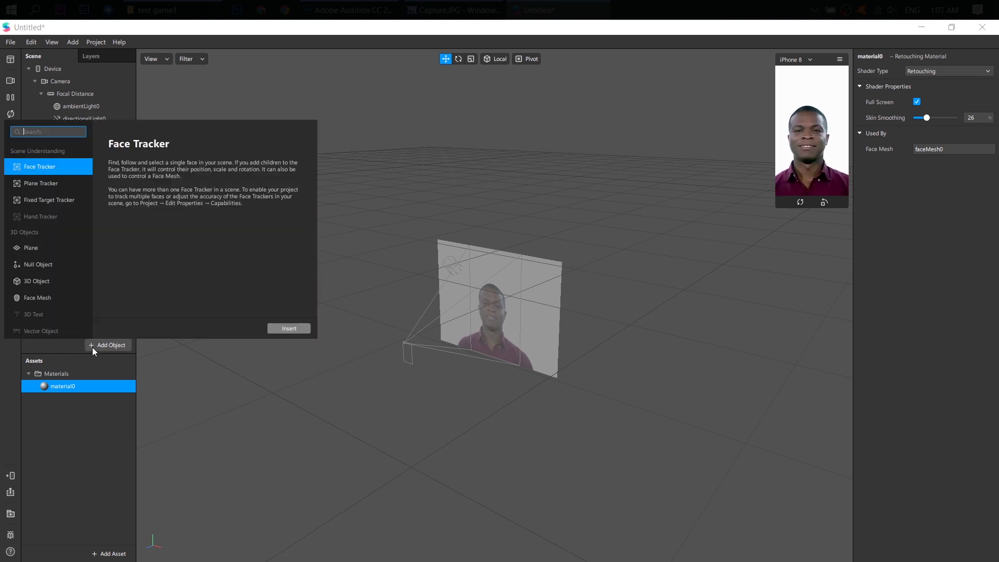
text(null)
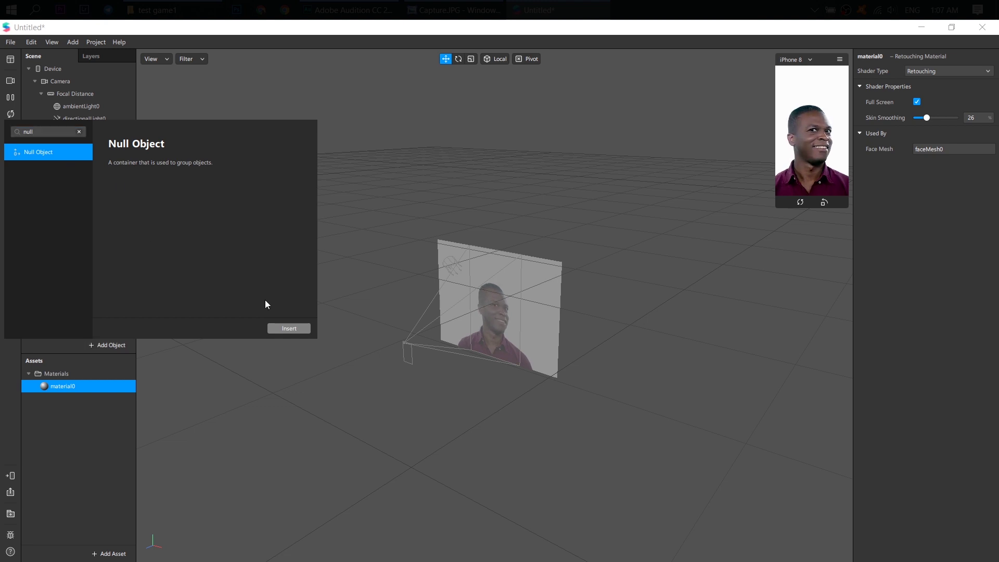
click(292, 328)
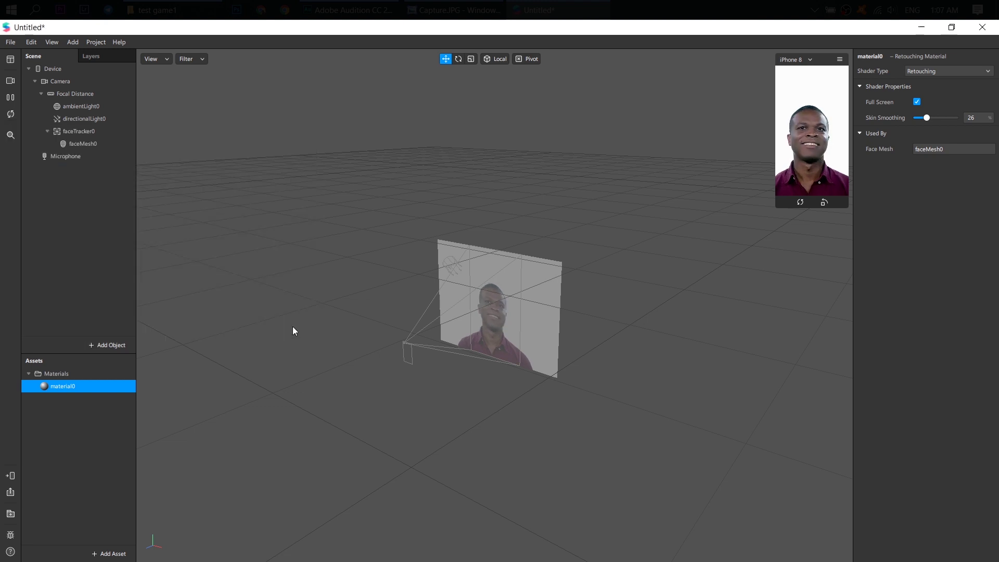
- Add a Plane to the scene and nest it under the null object
click(96, 348)
text(pl)
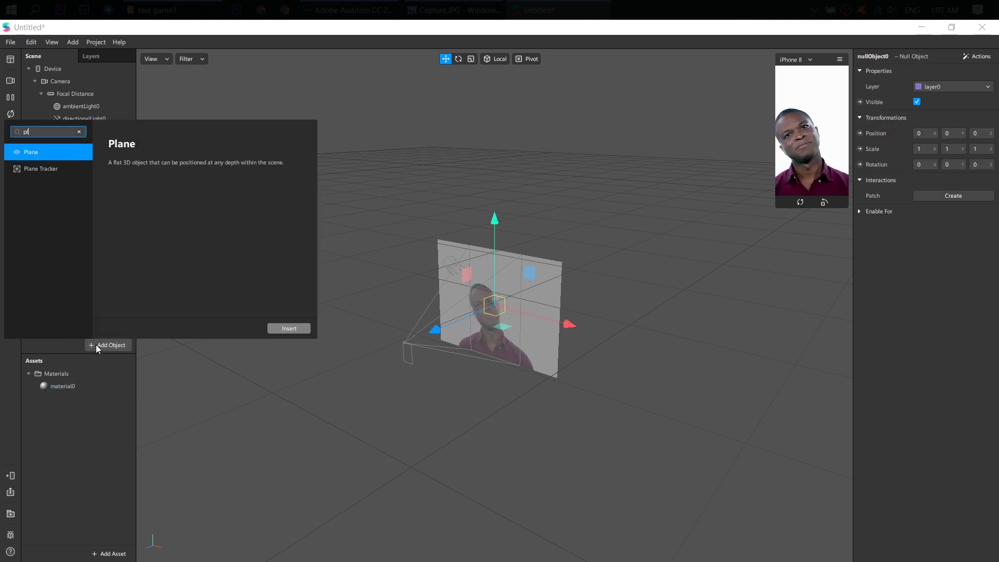
click(278, 329)
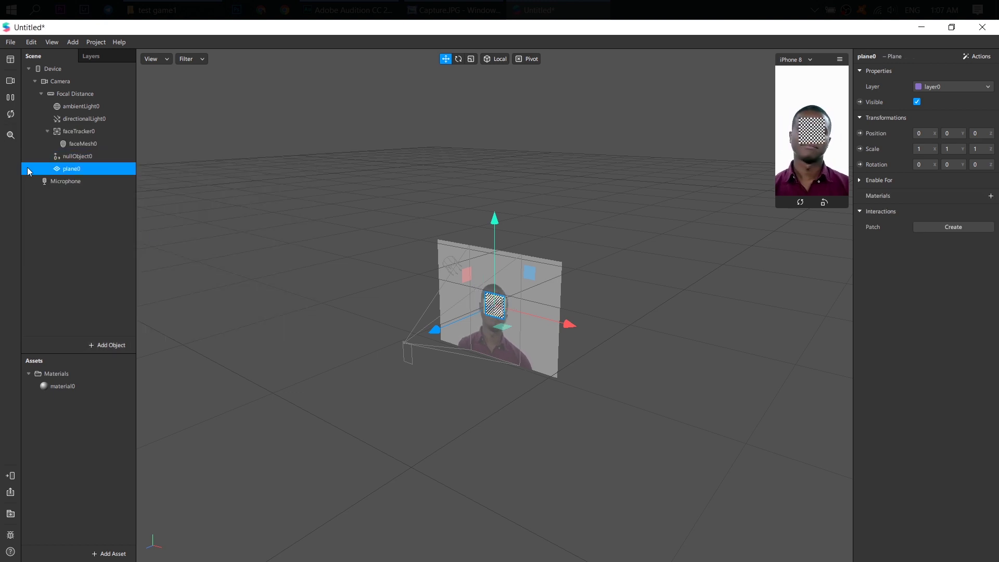
drag(71, 171, 75, 159)
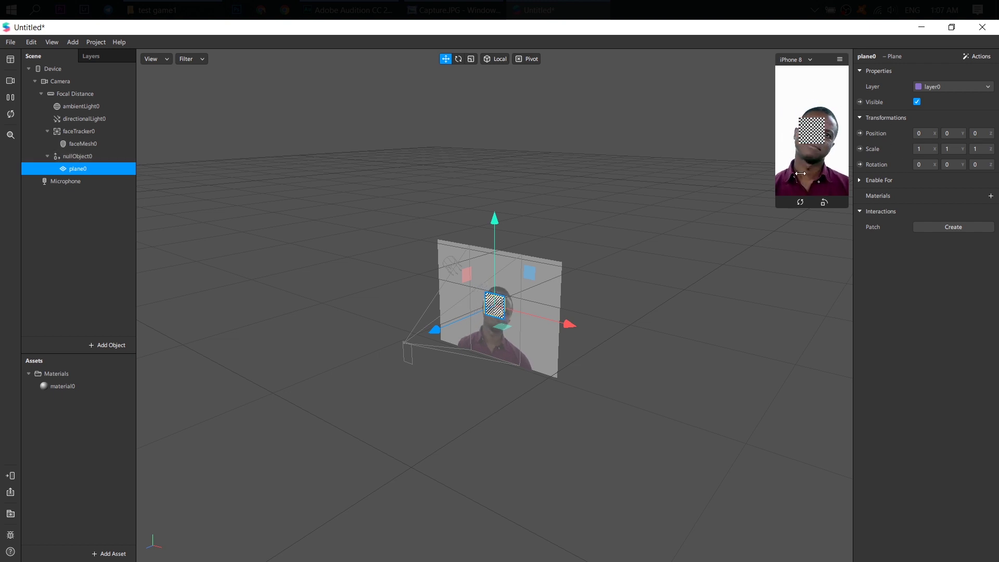
- Enlarge the device preview and nest the null object with its plane under the face tracker
drag(775, 205, 687, 350)
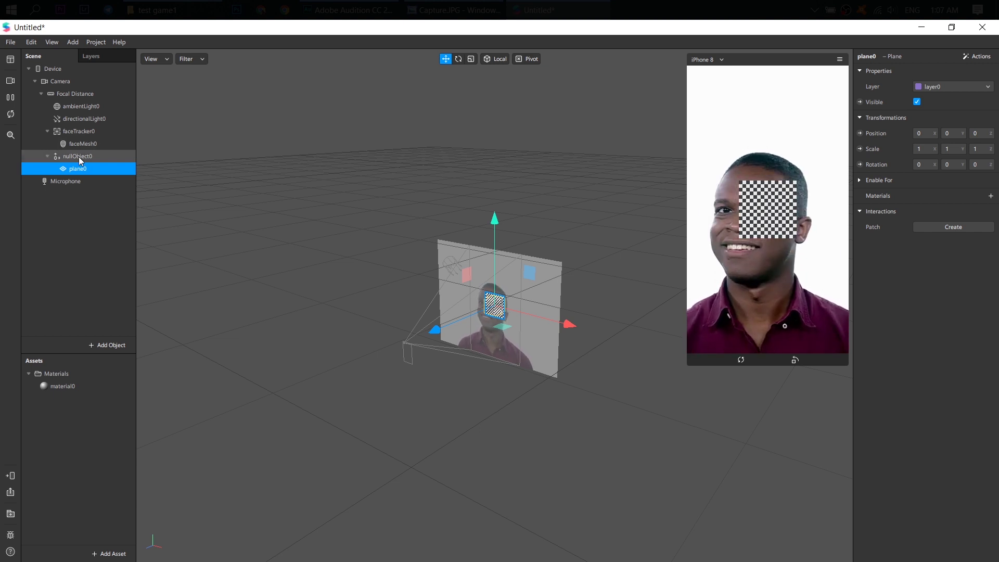
drag(79, 157, 86, 124)
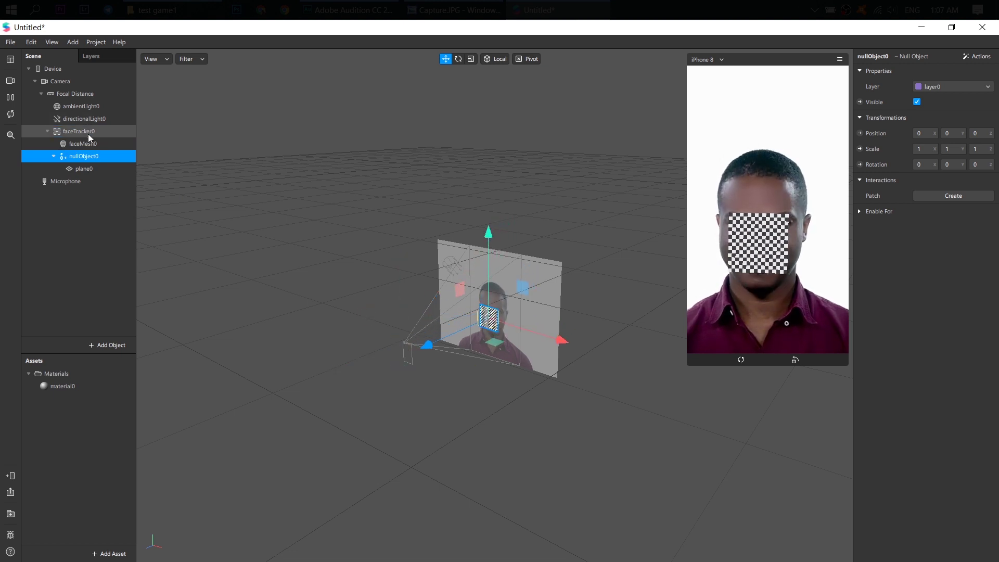
- Pause the face video and move the plane up onto the forehead, to a Y position of about 0.094
click(13, 97)
click(90, 166)
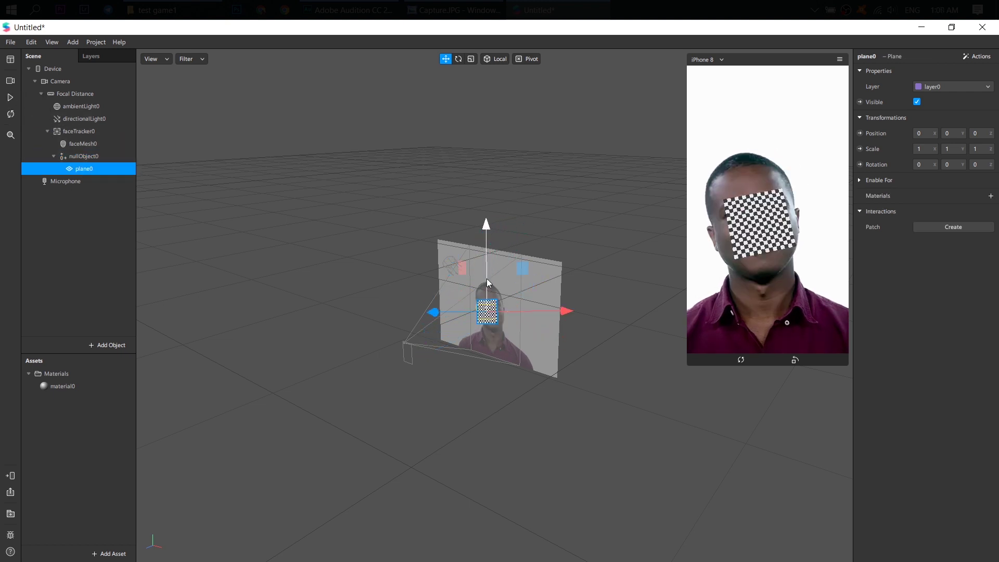
drag(487, 281, 489, 257)
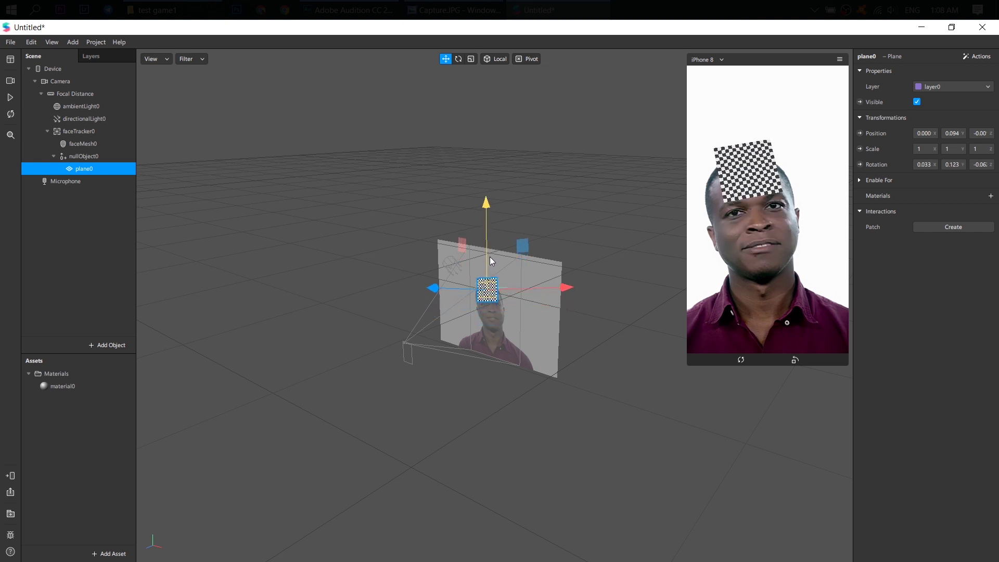
click(10, 98)
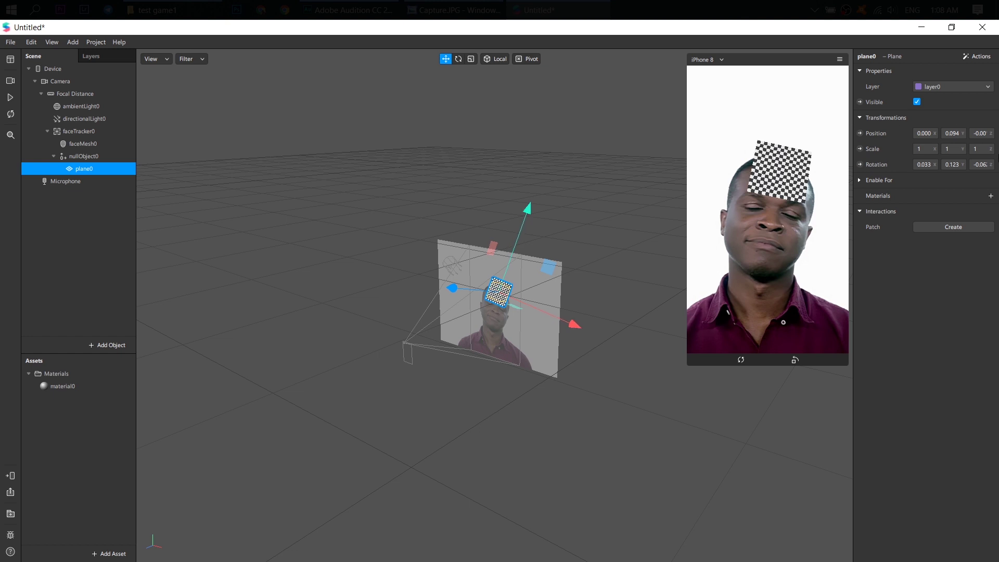
- Widen the plane by scaling it along X to about 1.541
click(471, 61)
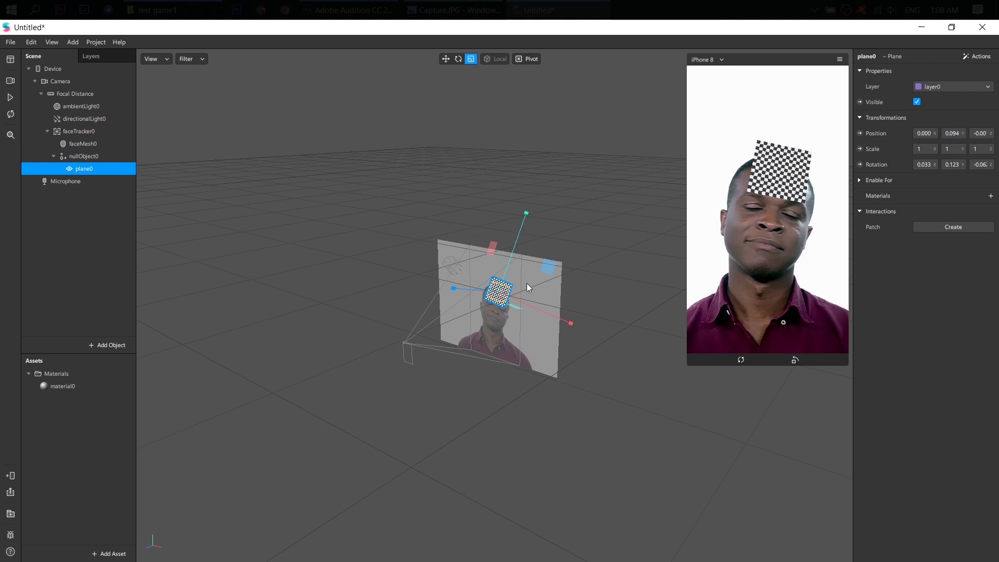
drag(570, 323, 589, 333)
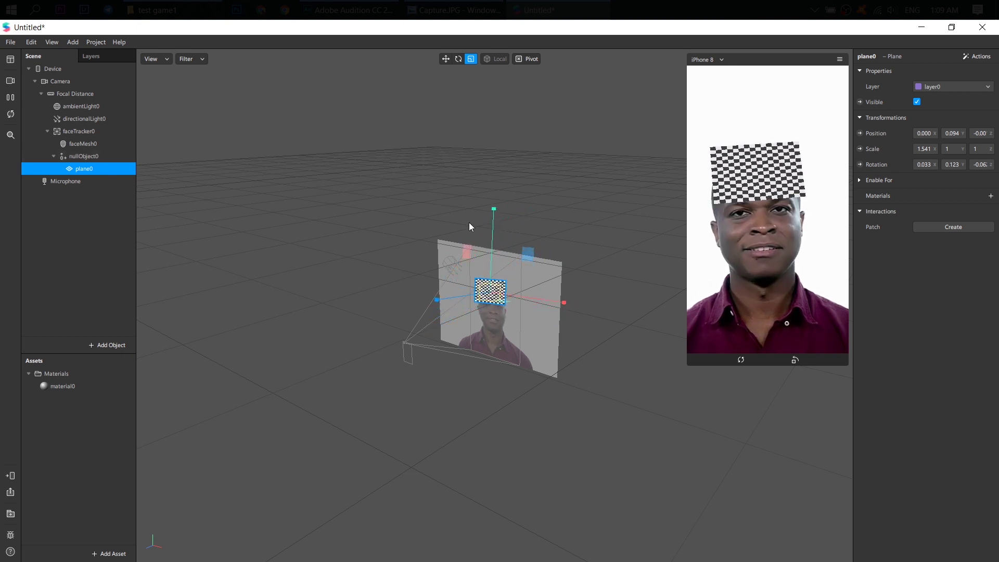
- Create a new material for the plane and rename it test
click(989, 197)
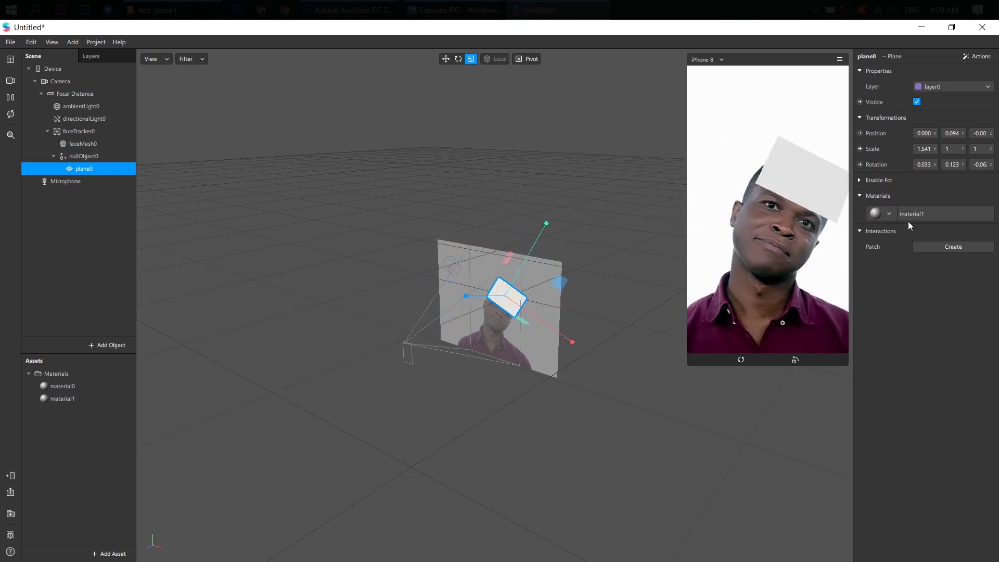
click(56, 398)
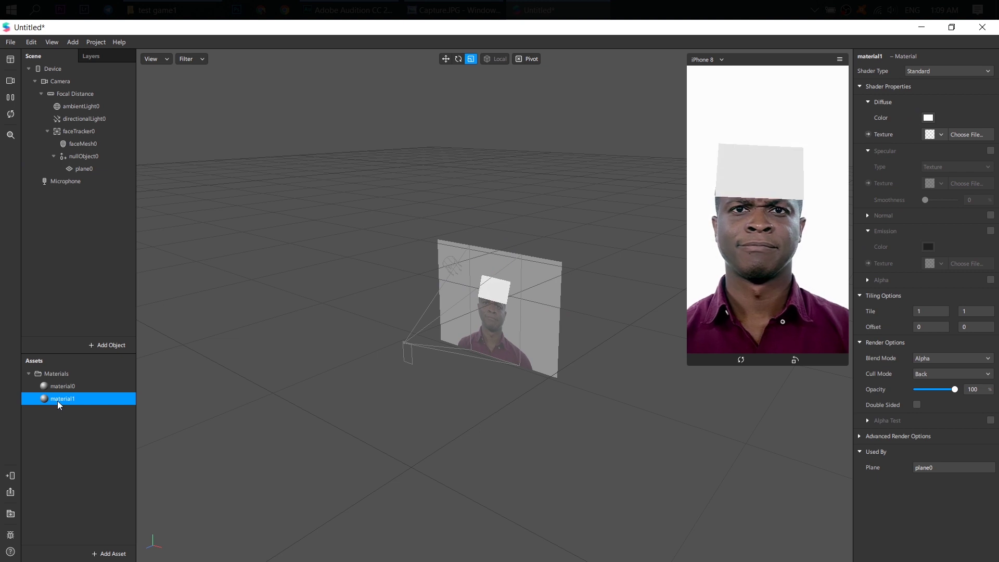
click(57, 400)
key(End)
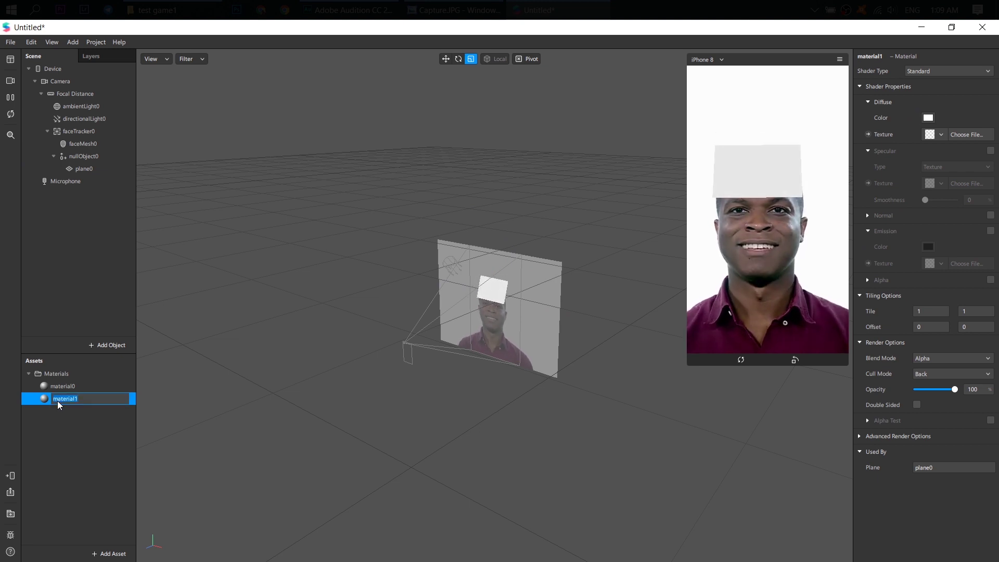
text(test)
key(Return)
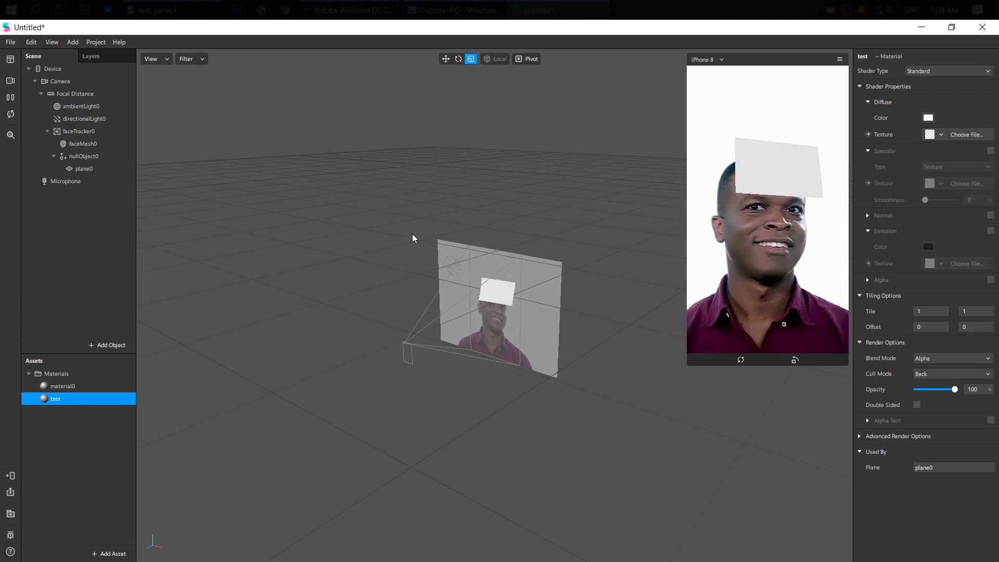
- Set the test material's shader type to Flat
click(931, 70)
click(933, 84)
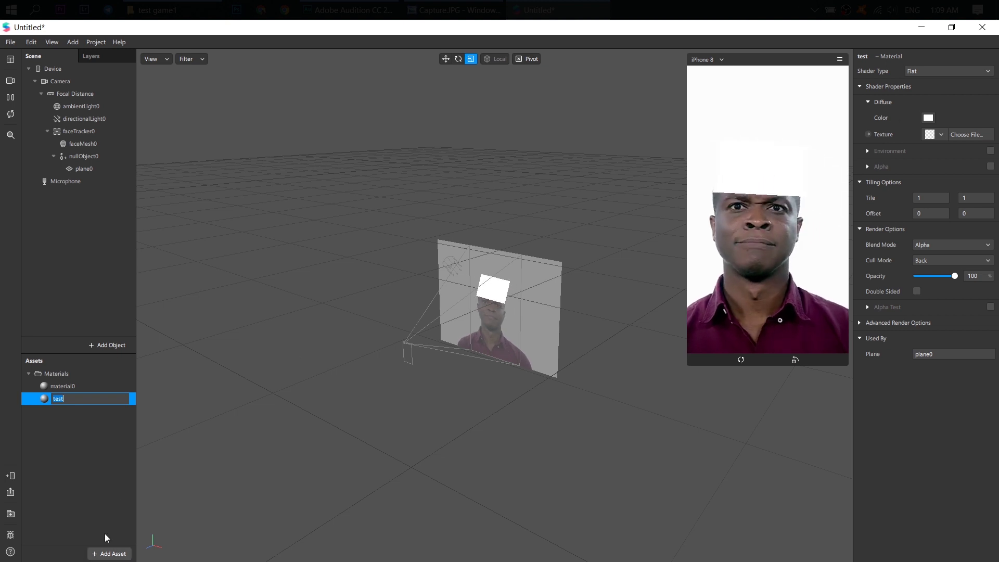
click(163, 476)
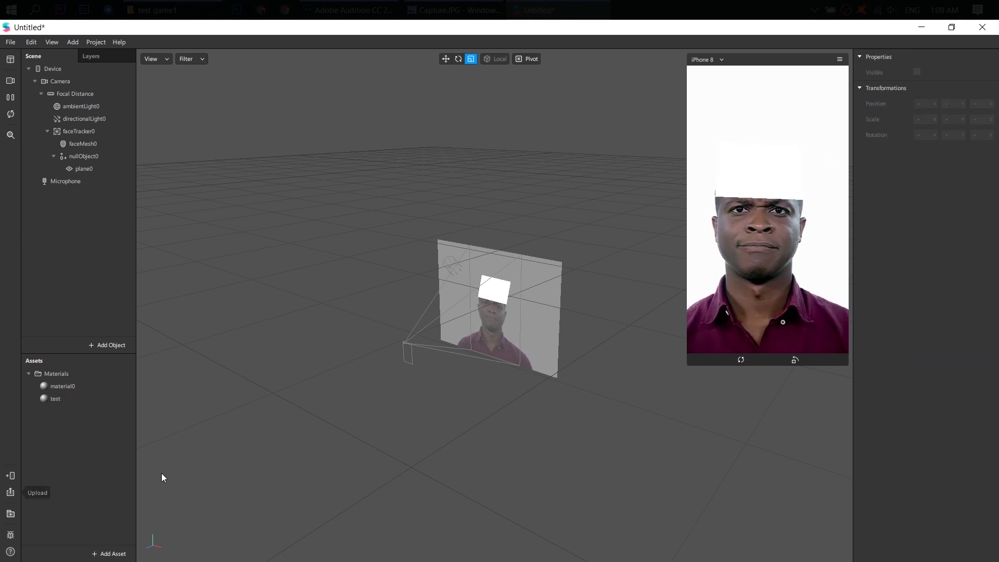
- Add an animation sequence asset and import 1.png through 8.png from the test game1 folder as its texture
click(95, 553)
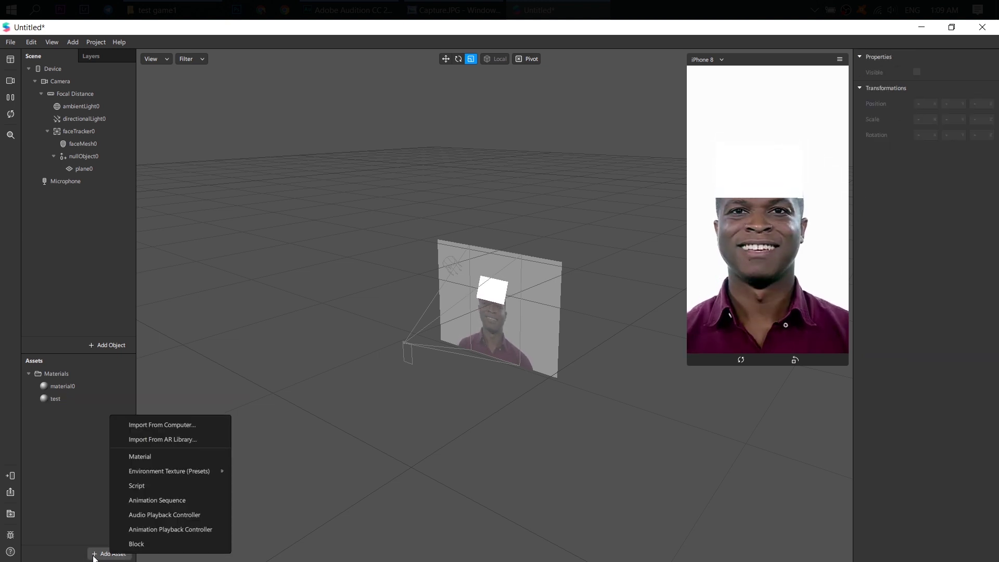
click(173, 502)
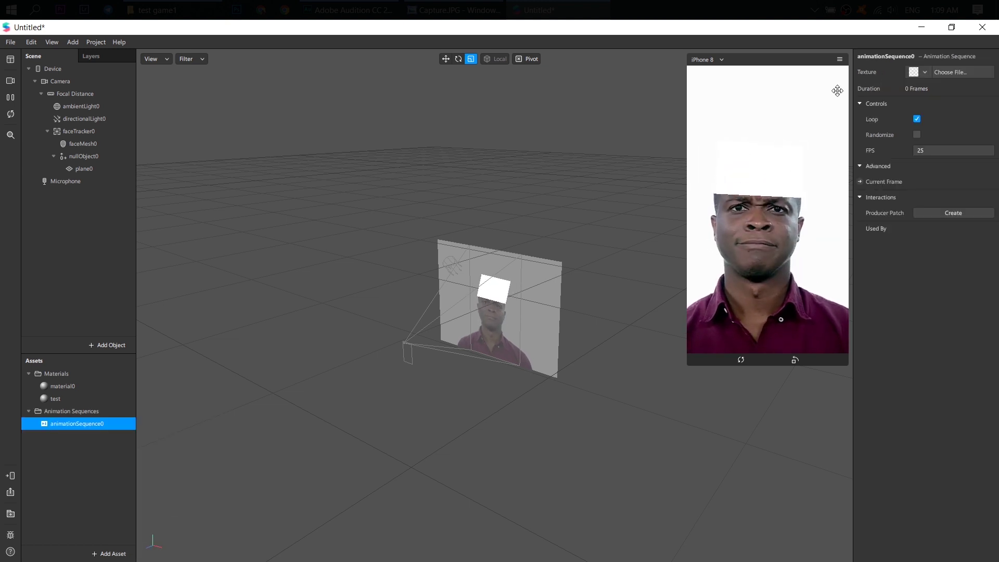
click(925, 72)
click(928, 88)
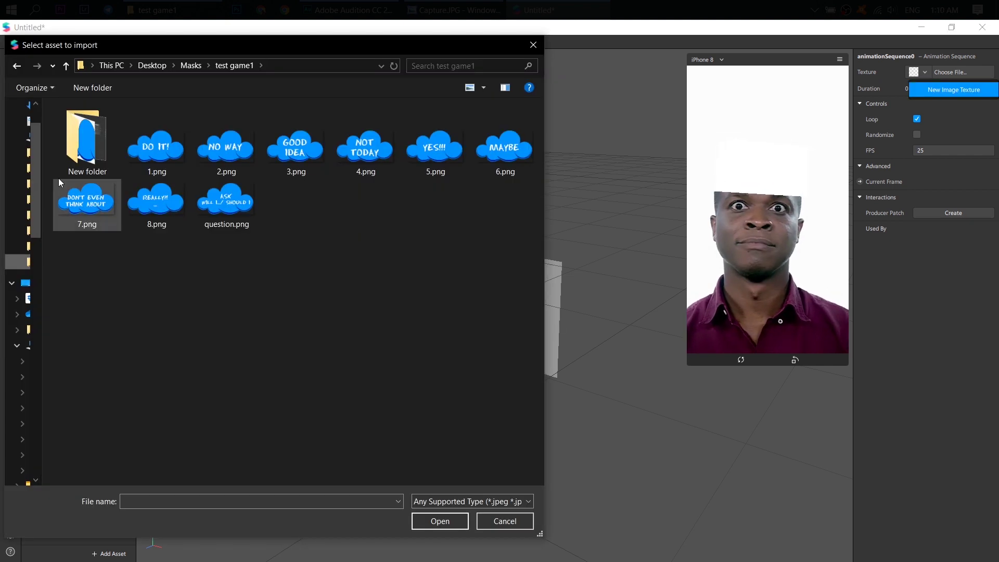
click(167, 142)
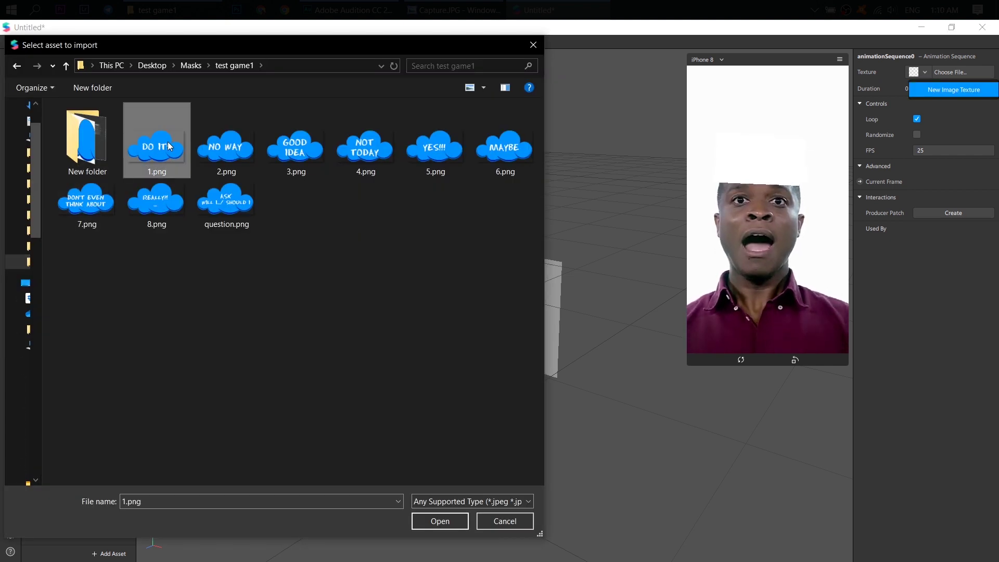
shift+click(158, 215)
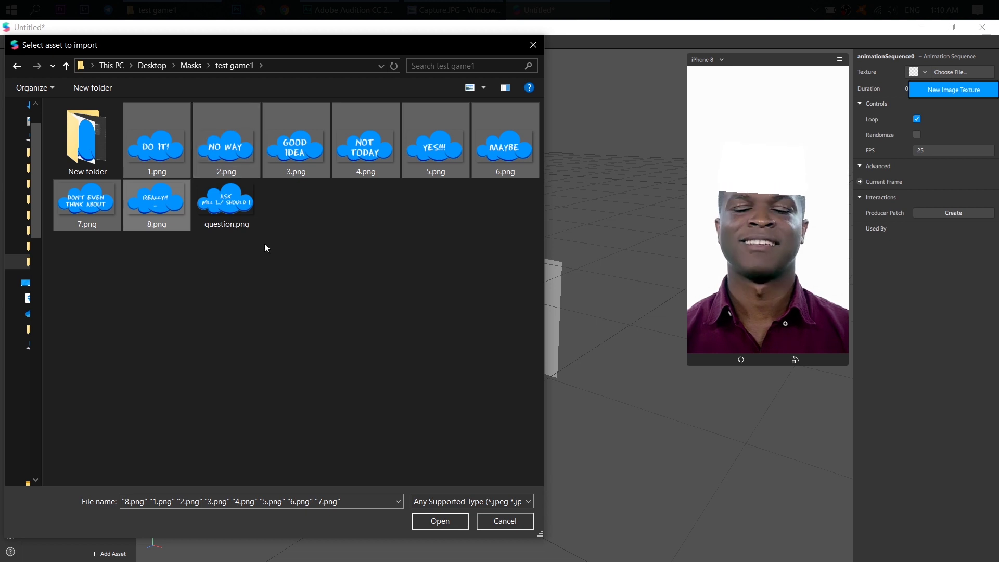
key(Return)
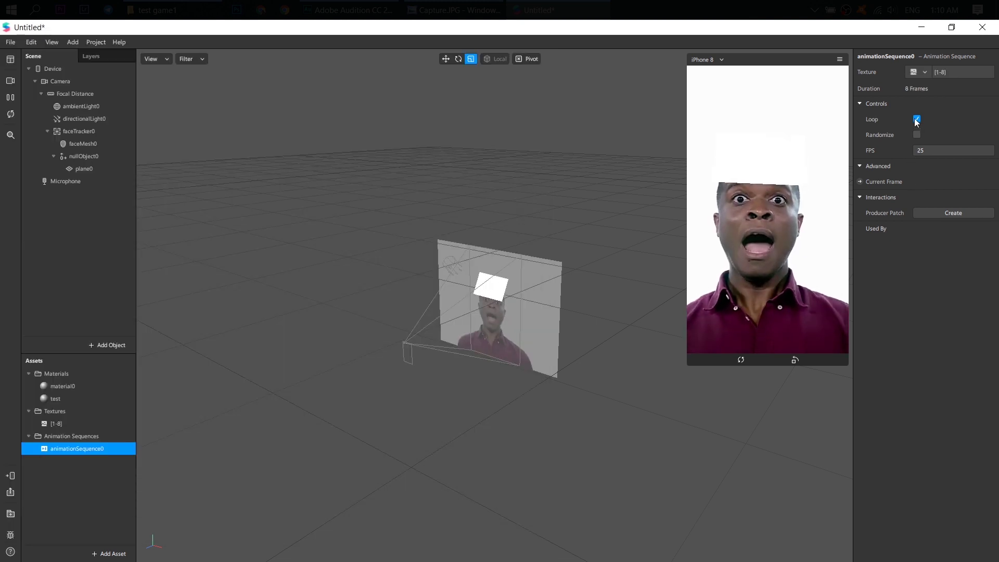
- Turn on Randomize for the animation sequence and set its FPS to 15
click(917, 135)
click(923, 151)
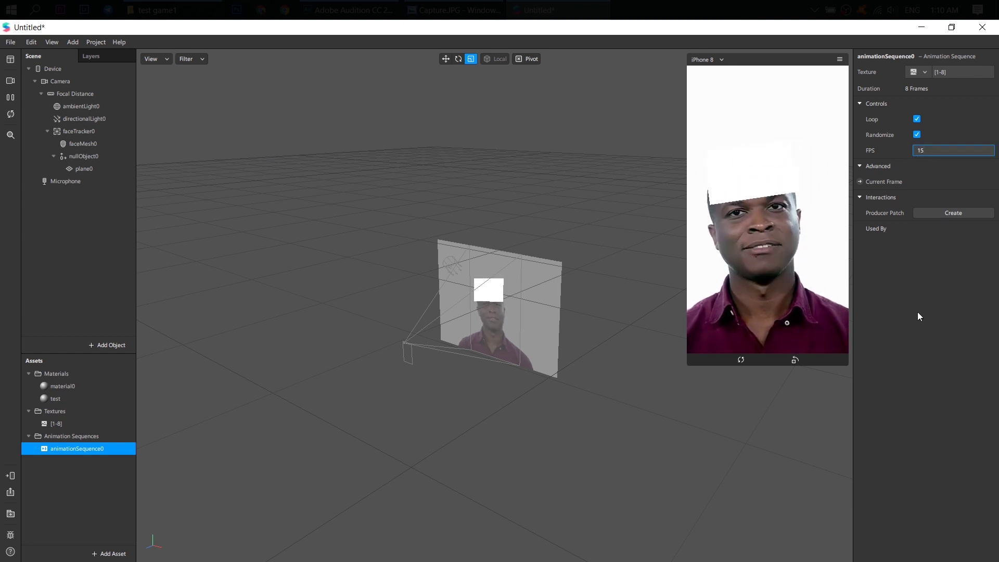
- Assign animationSequence0 as the diffuse texture of the test material and shrink the device preview
click(80, 398)
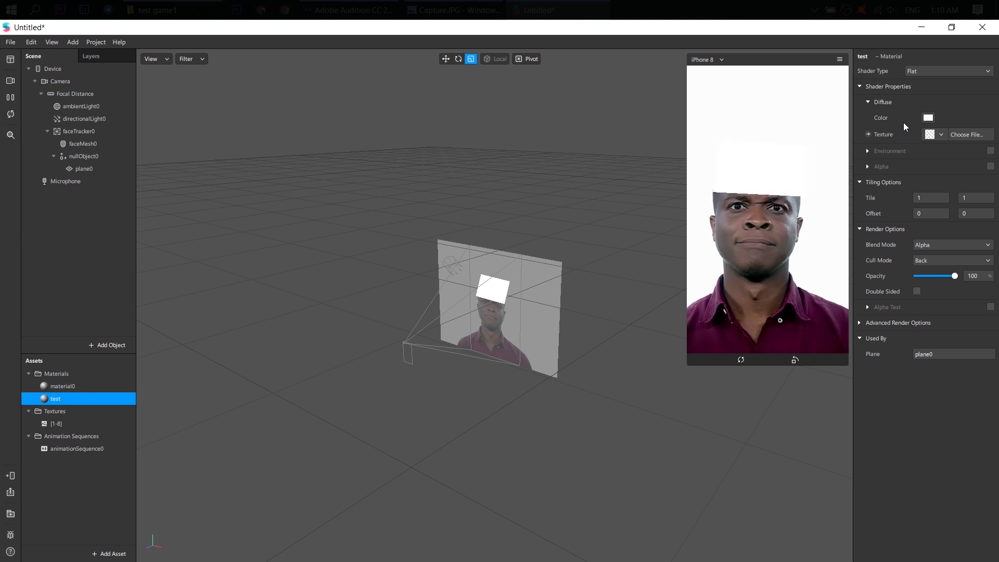
click(941, 134)
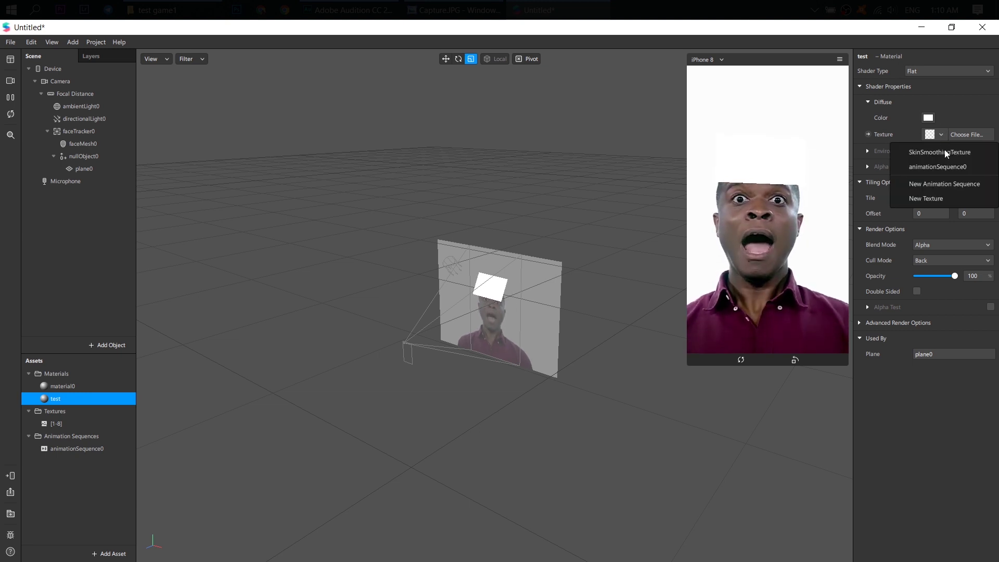
click(948, 166)
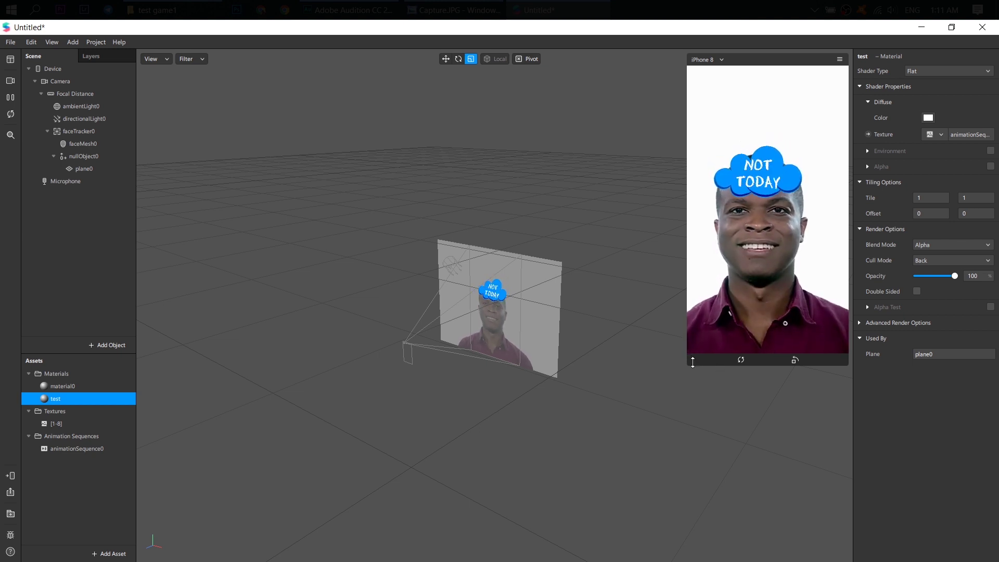
drag(693, 361, 715, 316)
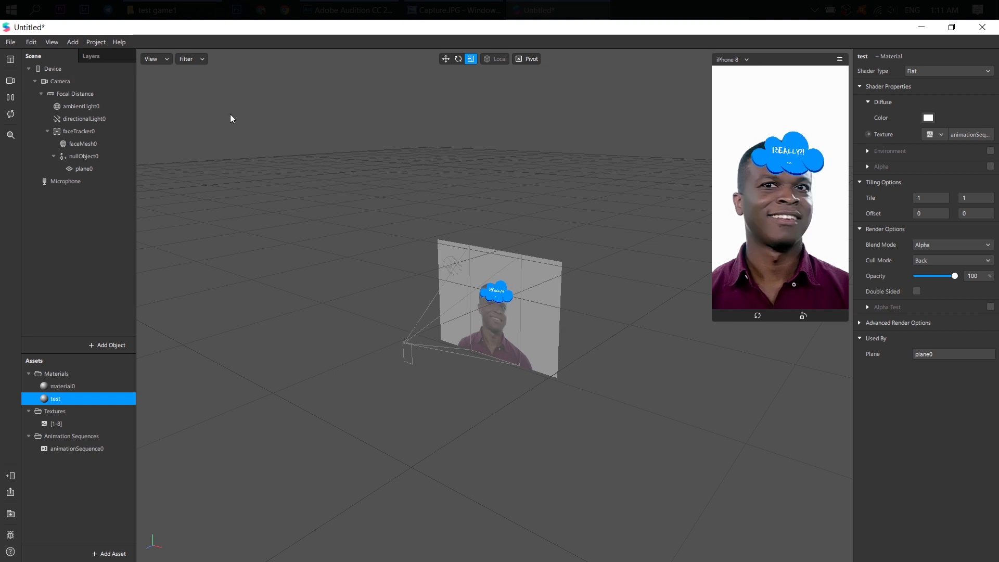
- Open the Patch Editor and add a Runtime patch near the upper-left corner of the graph
click(54, 41)
click(67, 58)
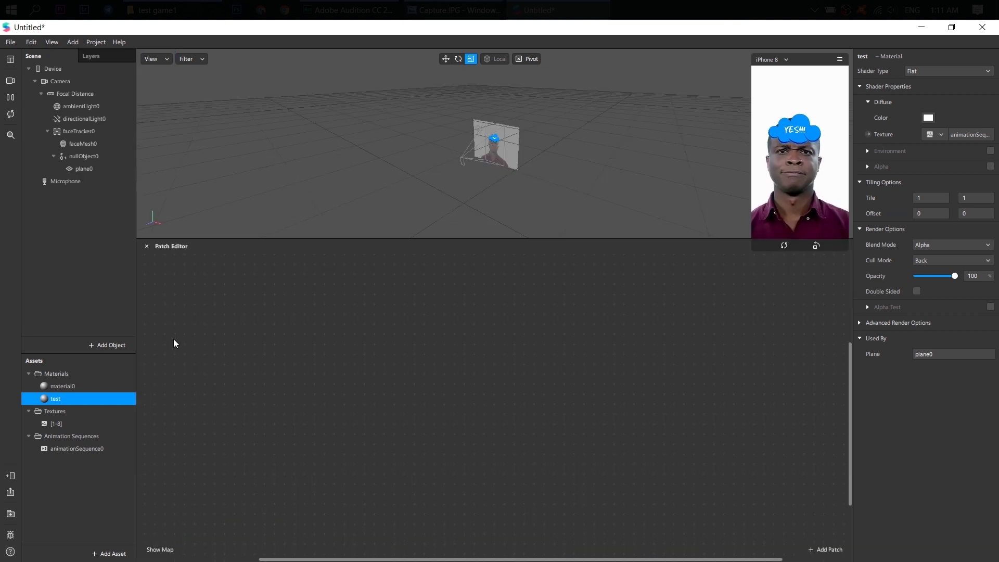
click(811, 551)
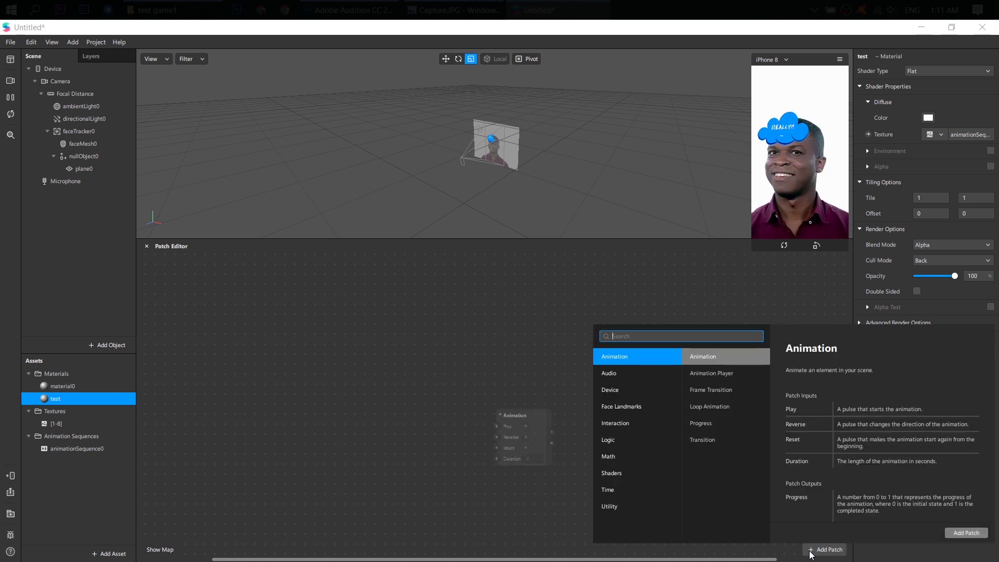
text(run)
key(Return)
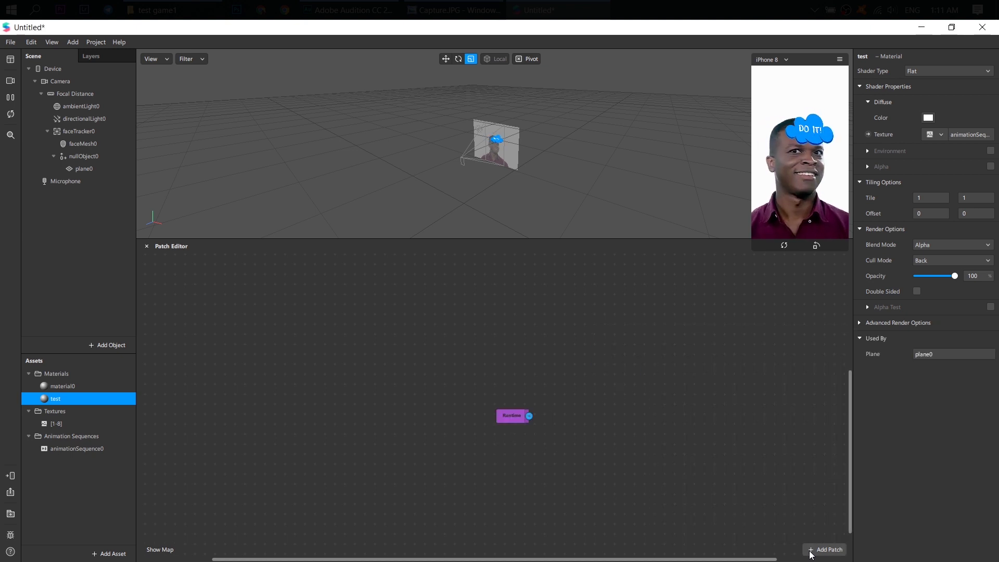
drag(498, 416, 191, 286)
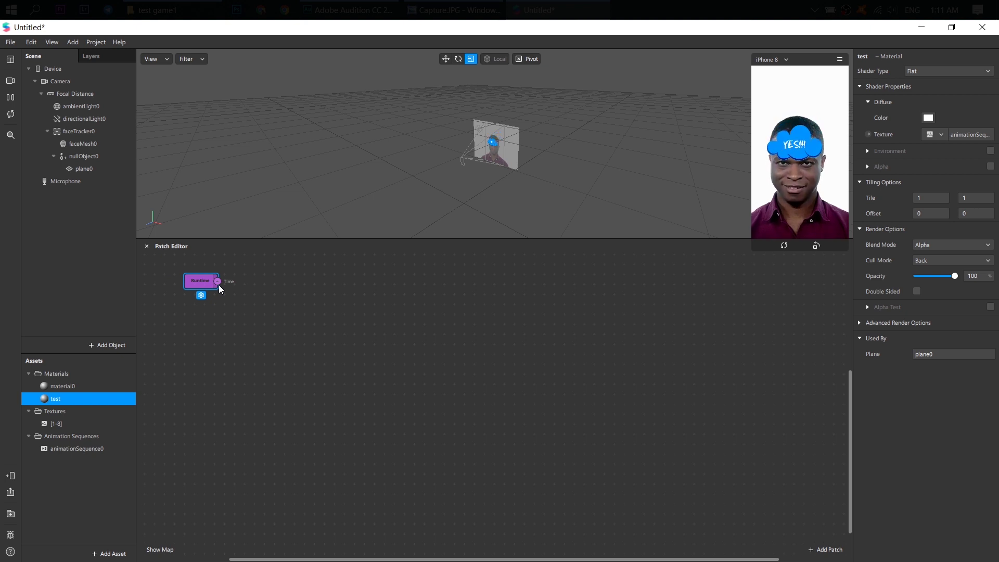
- Add an Offset patch fed by the Runtime output and place it slightly above the Runtime patch
scroll(213, 373, up, 3)
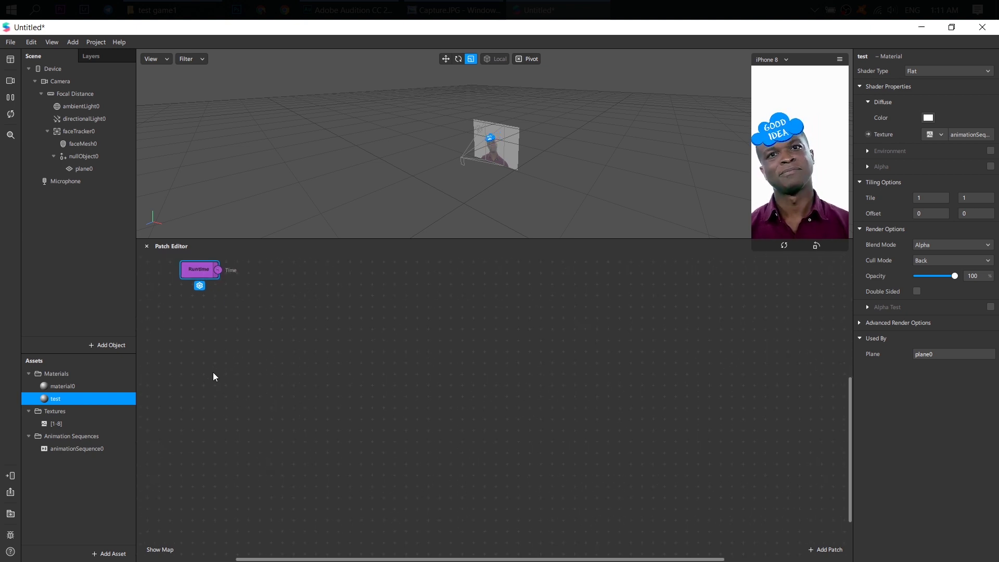
scroll(232, 404, down, 2)
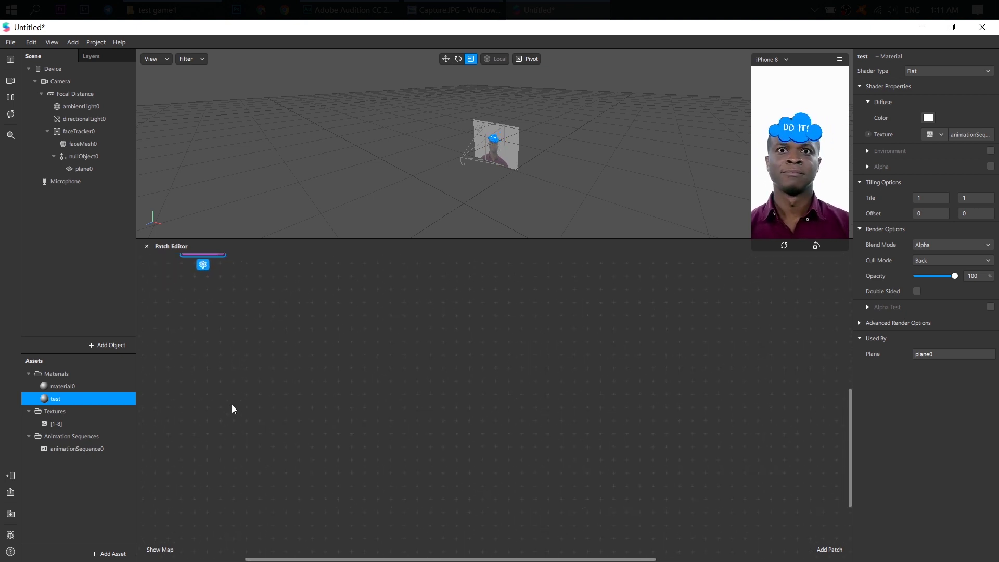
scroll(232, 404, up, 3)
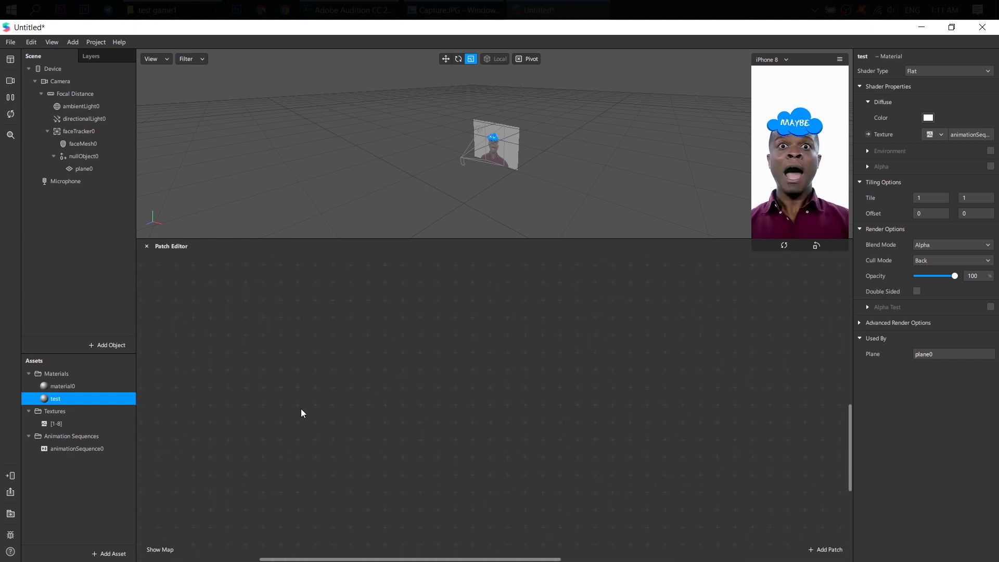
drag(850, 426, 860, 377)
scroll(248, 373, down, 1)
drag(246, 373, 308, 341)
text(off)
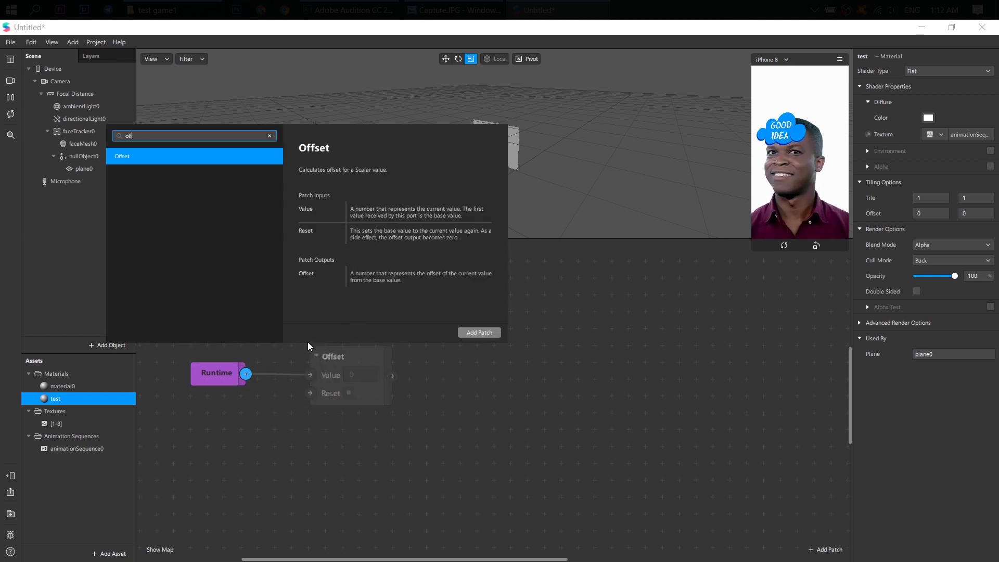
key(Return)
drag(360, 356, 357, 304)
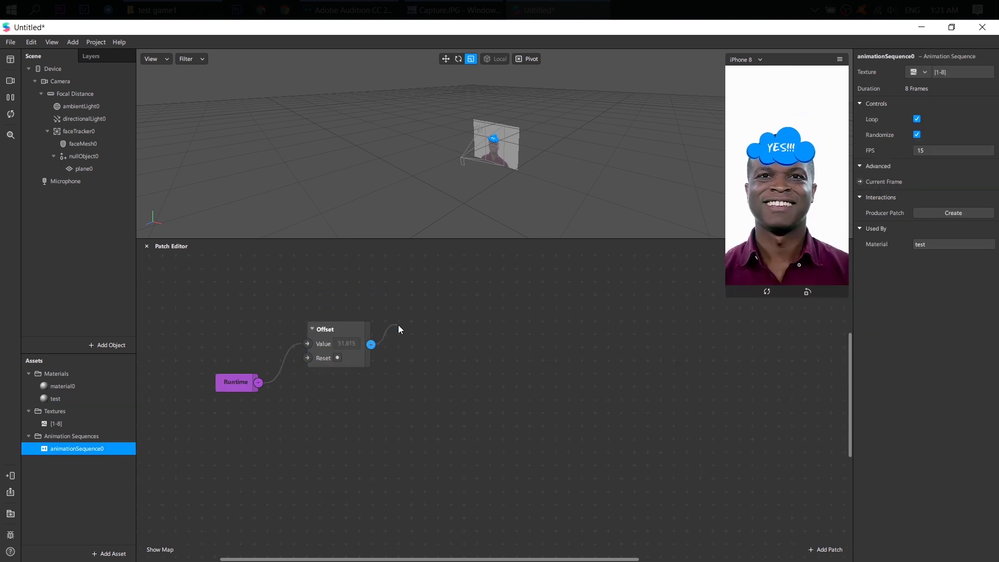
- Add an Equals patch fed by the Offset output and place it below and beyond the Offset patch
drag(399, 325, 400, 324)
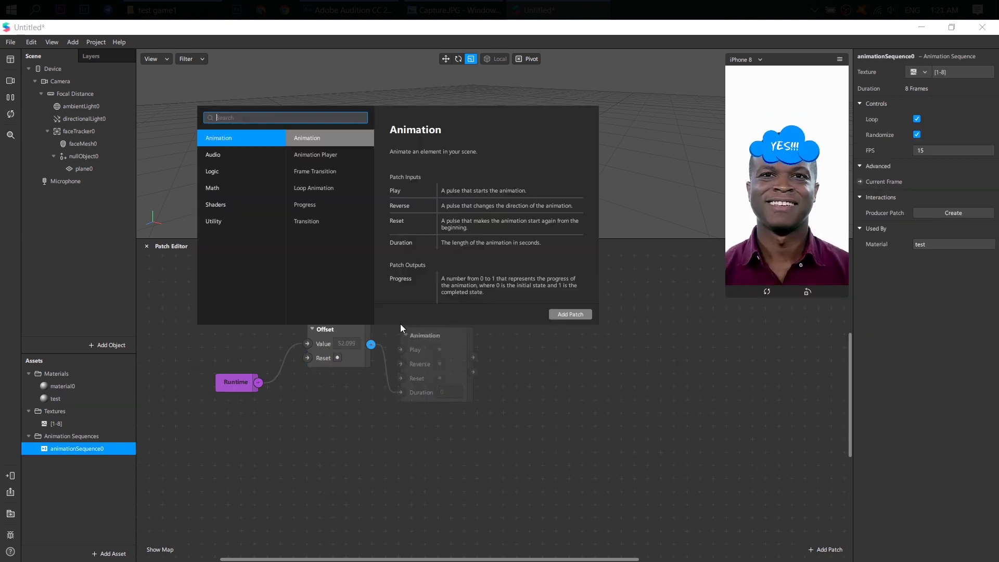
text(eq)
key(Return)
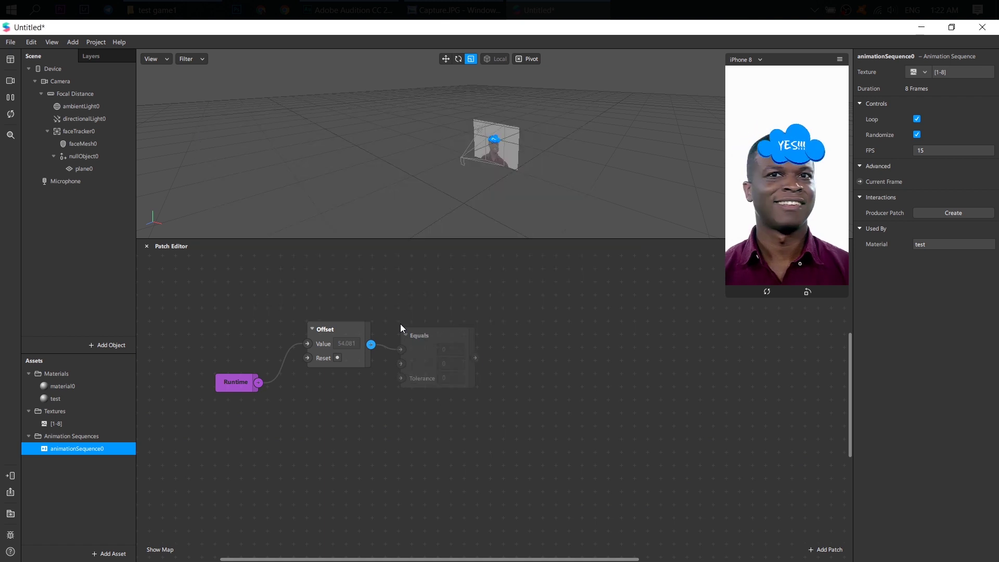
drag(424, 354, 440, 391)
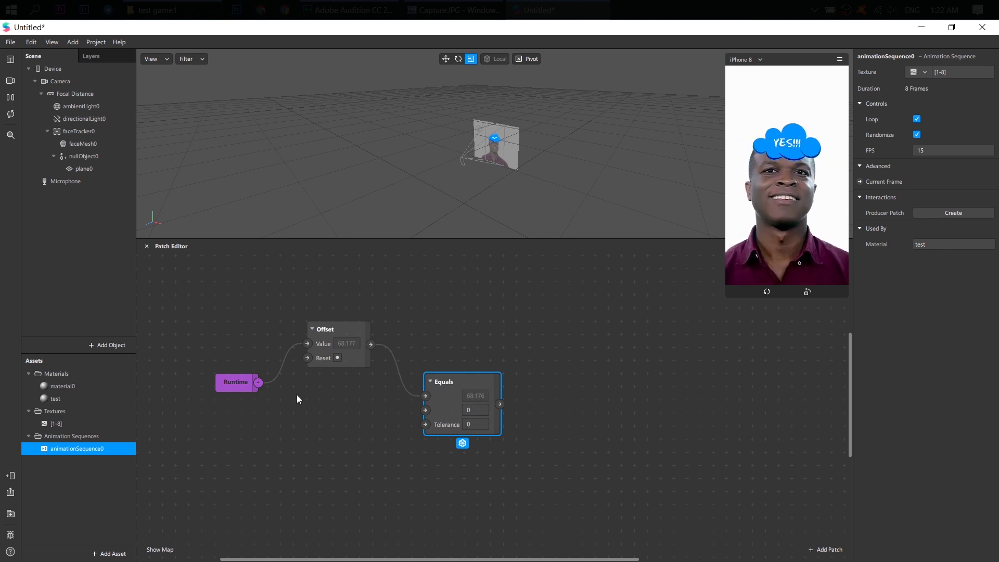
- Set the Equals patch's second value to 5 and its tolerance to 3, and move the patch closer to Offset
click(477, 410)
text(0)
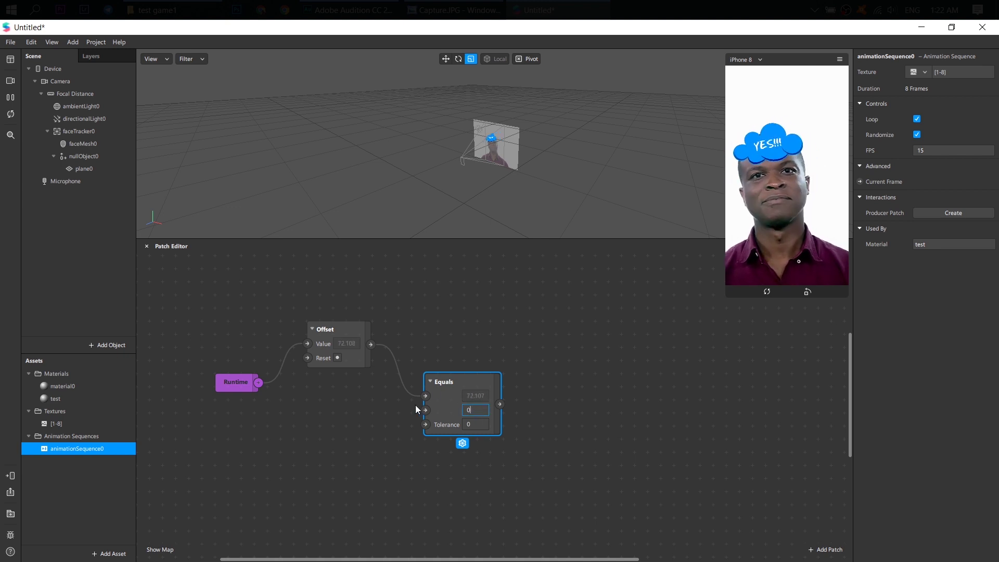
key(BackSpace)
text(5)
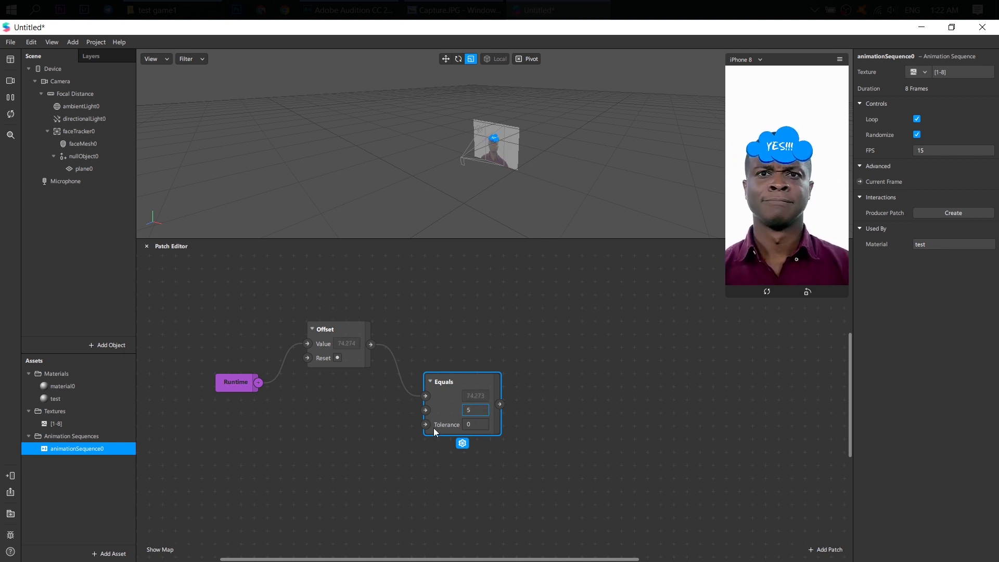
click(482, 423)
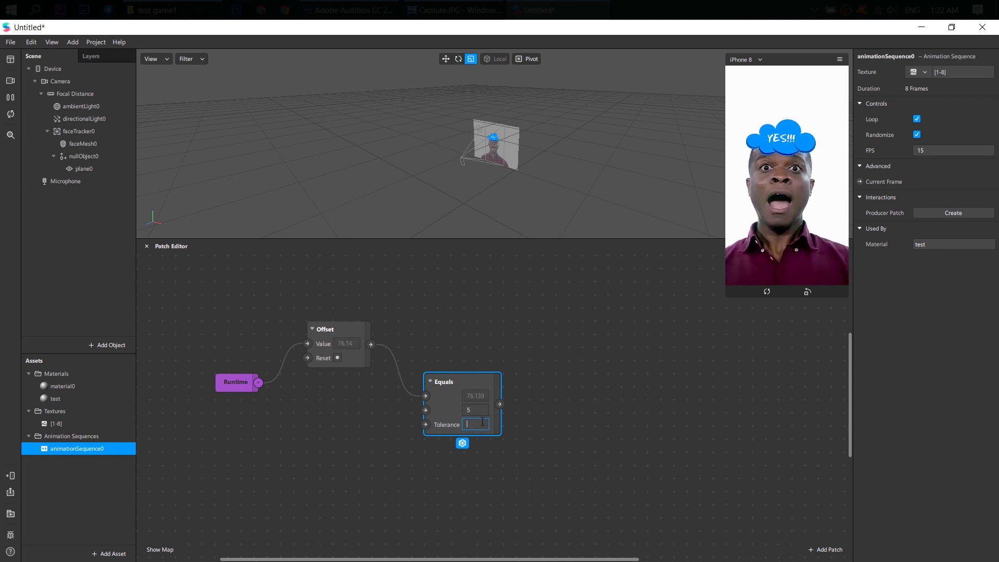
key(BackSpace)
text(3)
click(479, 329)
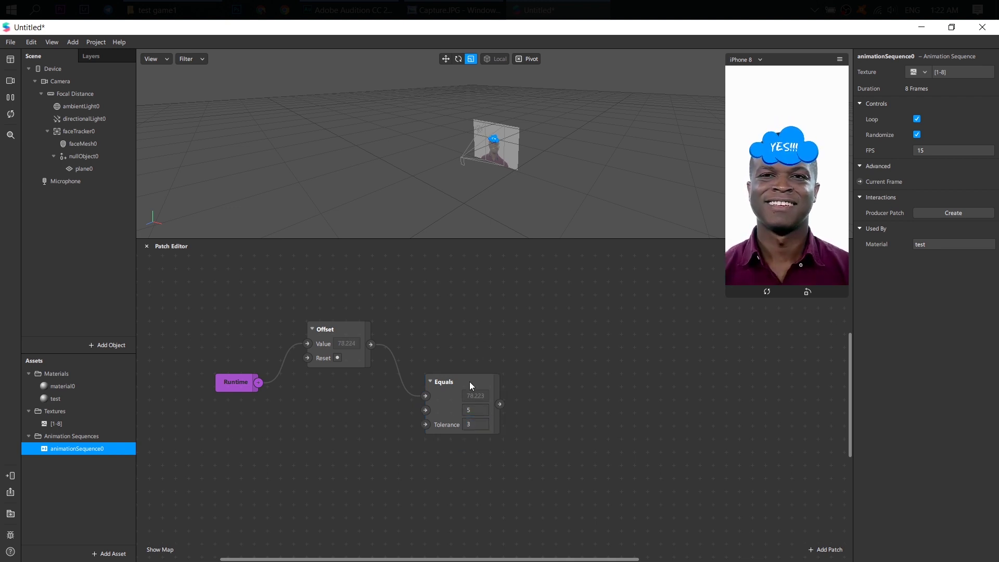
drag(454, 383, 432, 402)
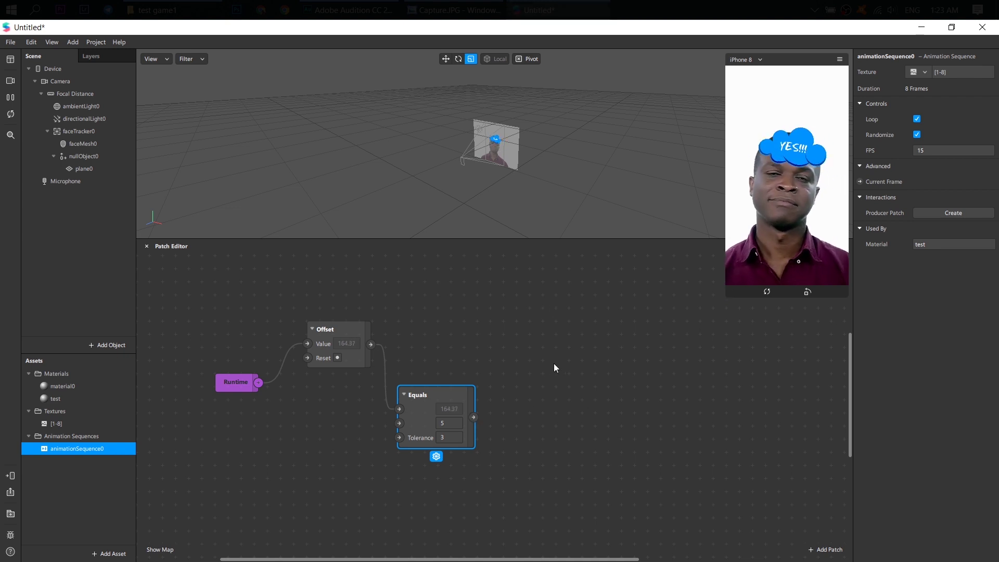
- Add a Loop Animation patch fed by the Equals output and place it above and beyond the Equals patch
drag(476, 418, 510, 360)
text(loop)
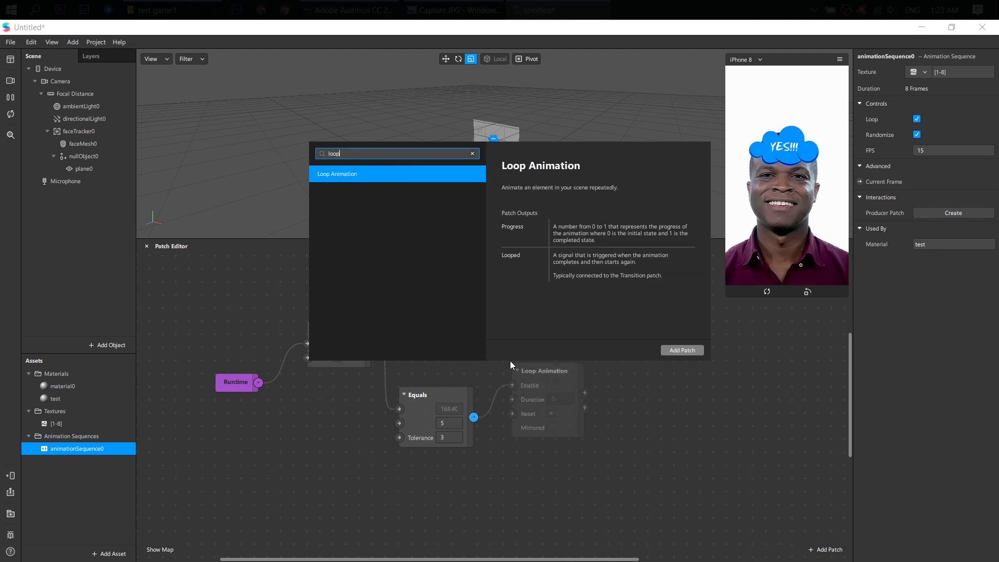
key(Return)
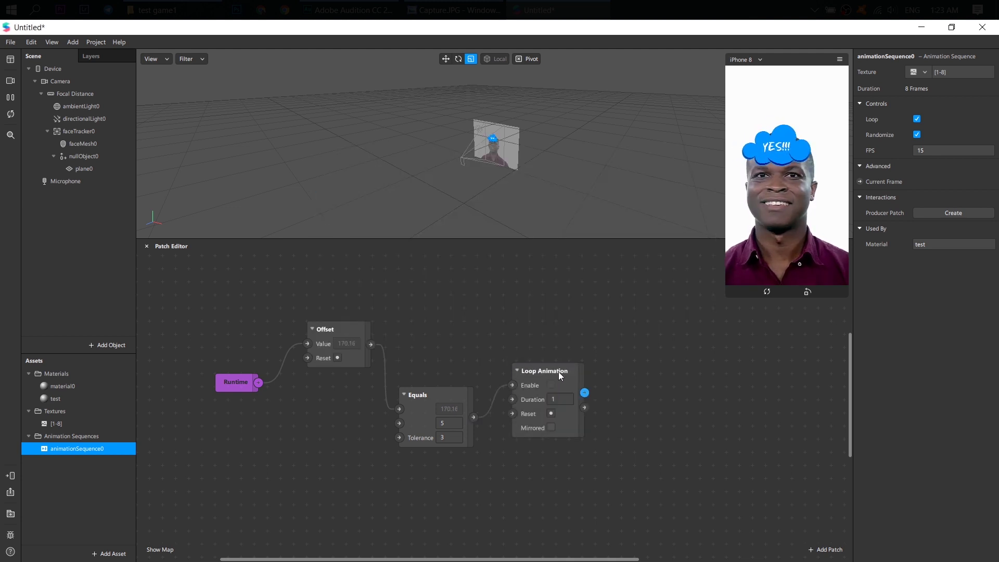
drag(562, 371, 555, 269)
- Set the Loop Animation patch's duration to 0.08
click(549, 306)
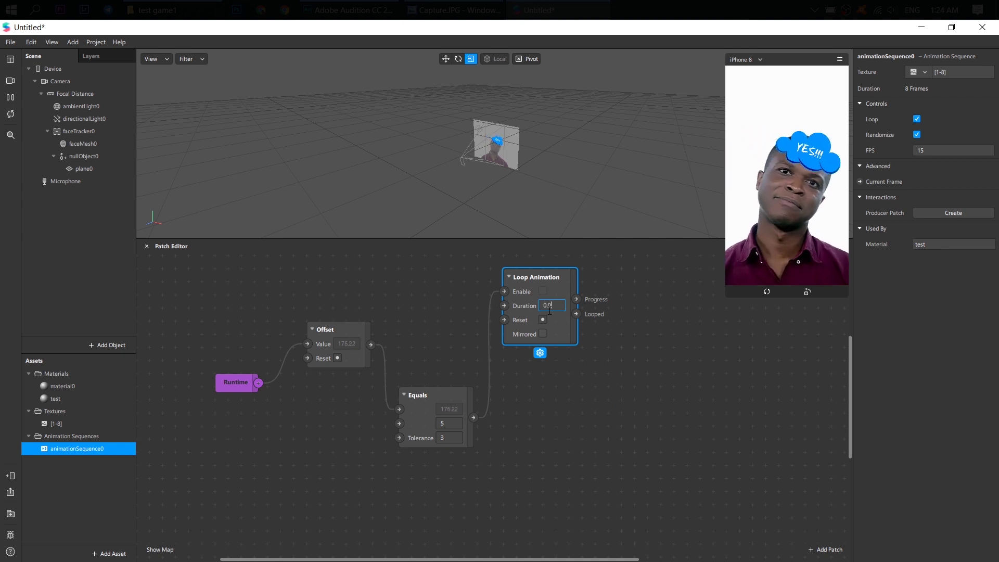
text(0.08)
click(592, 360)
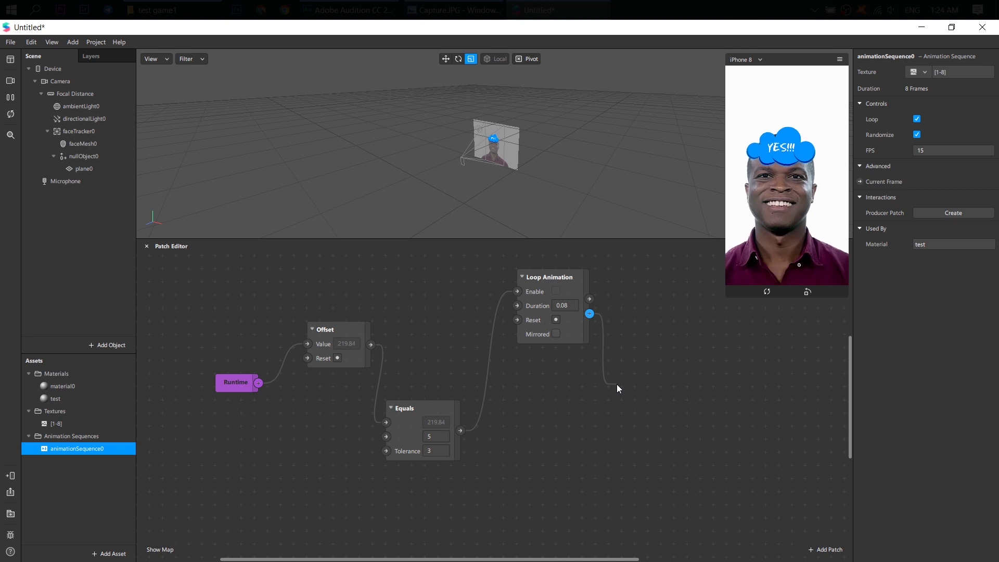
- Add a Random patch fed by the Looped output of Loop Animation and set its end value to 8
drag(616, 392, 663, 333)
click(679, 399)
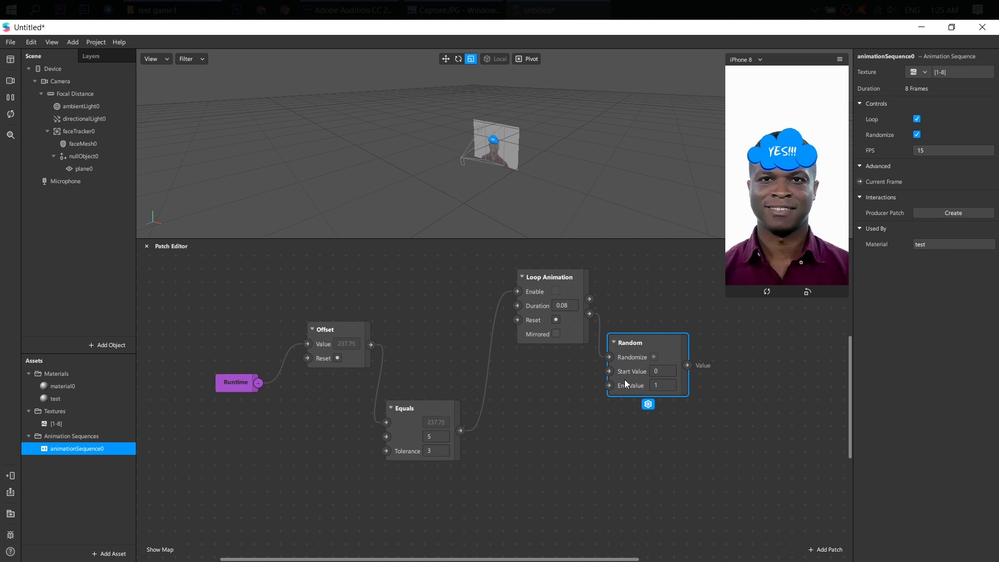
click(662, 384)
key(BackSpace)
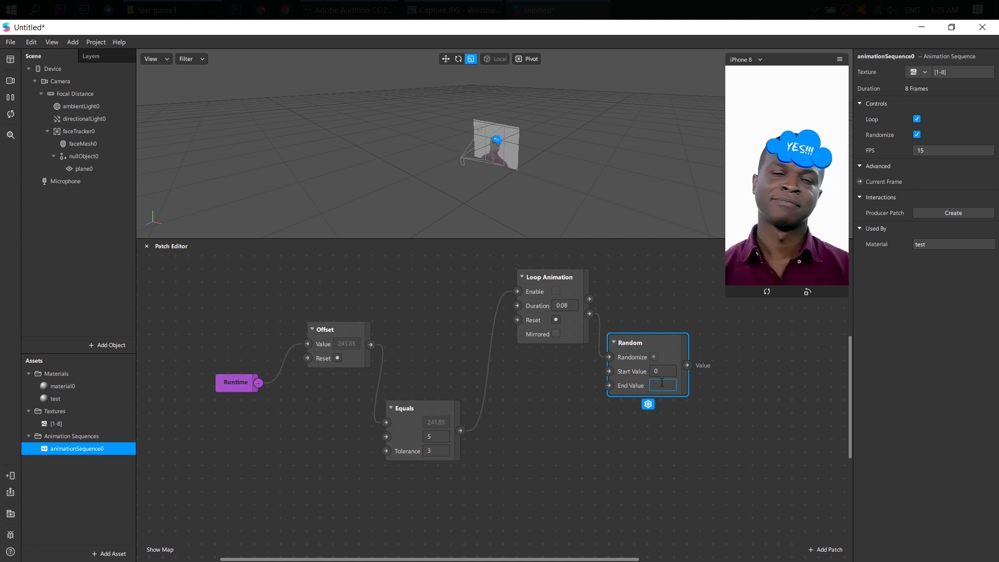
text(8)
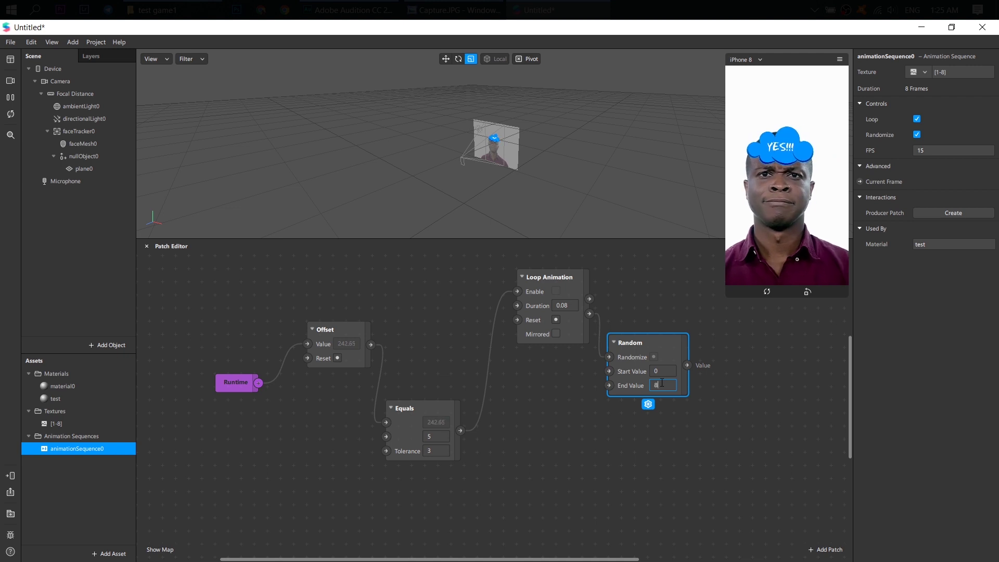
click(652, 307)
- Move the Random patch lower in the graph and set its end value to 7
drag(657, 360, 644, 425)
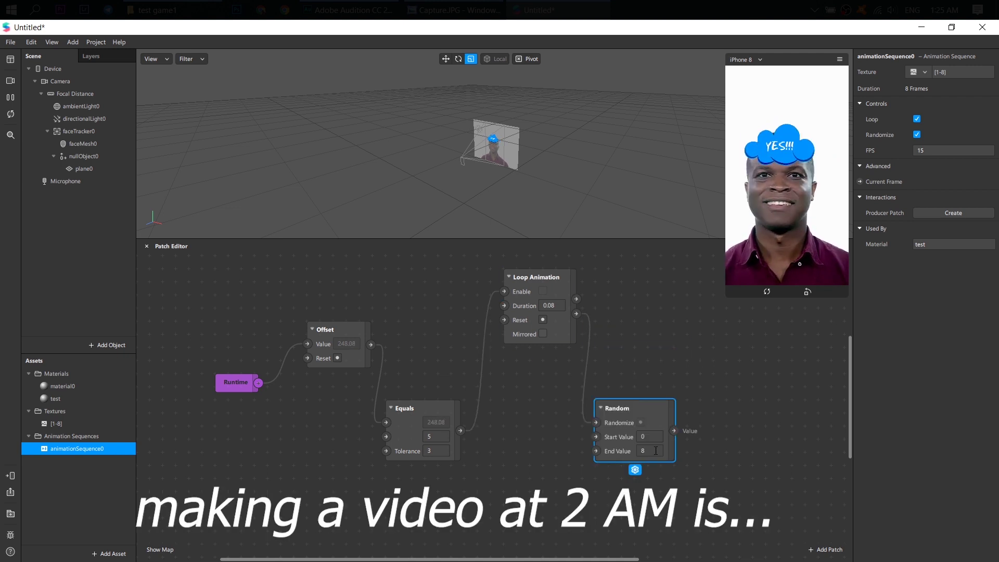
click(653, 451)
key(BackSpace)
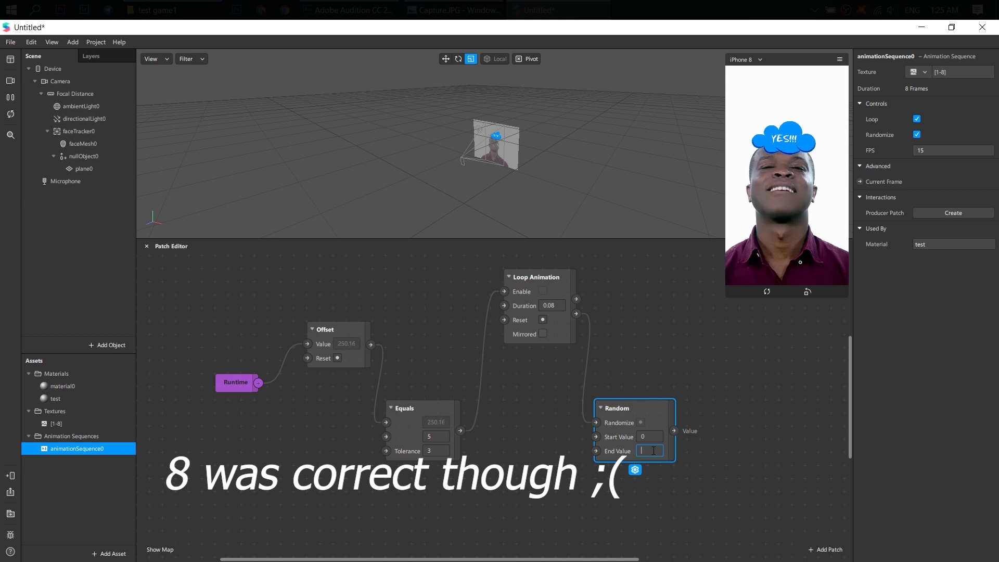
text(7)
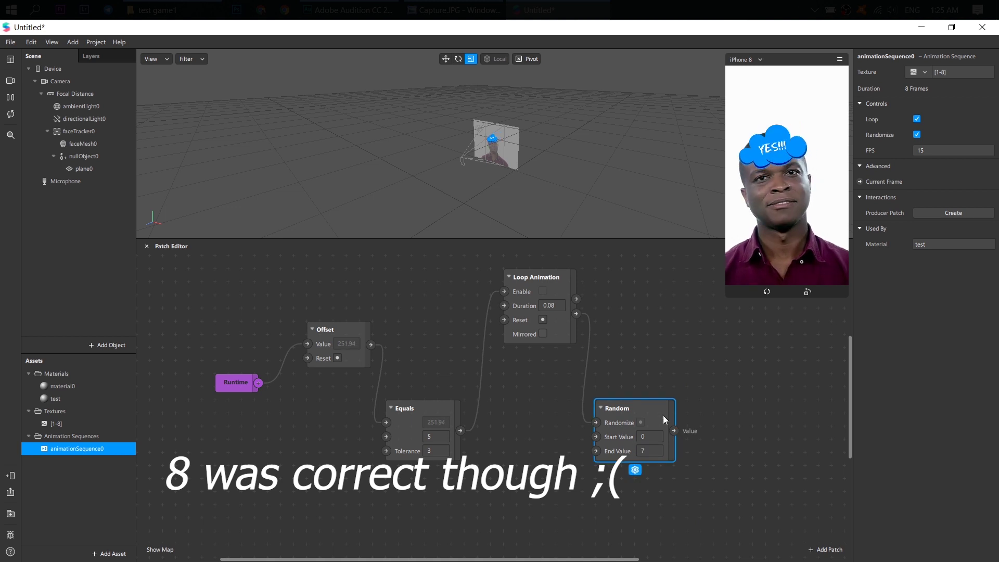
- Add a Floor patch fed by the Random output and place it just above the Random patch
drag(662, 413, 692, 361)
text(f)
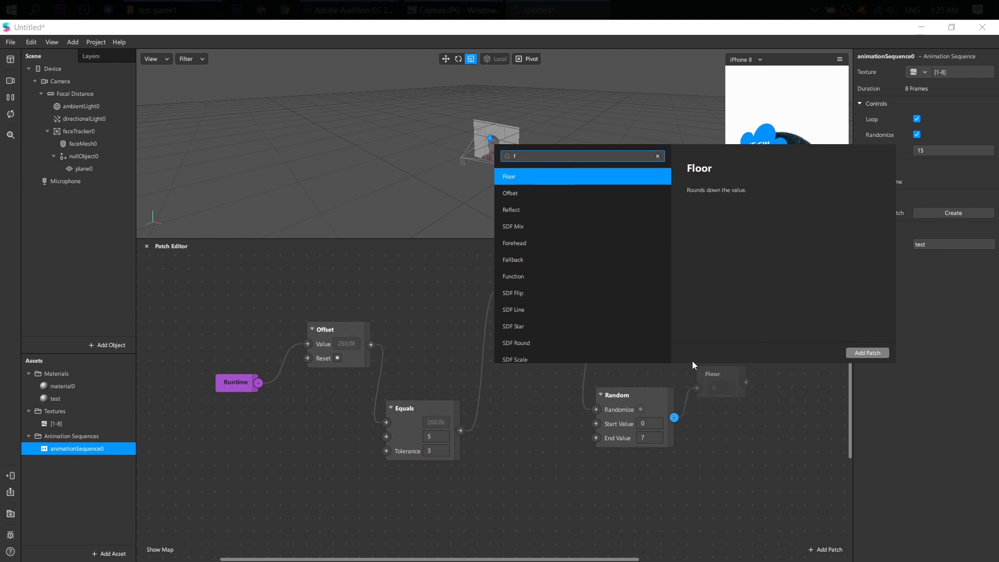
text(loor)
key(Return)
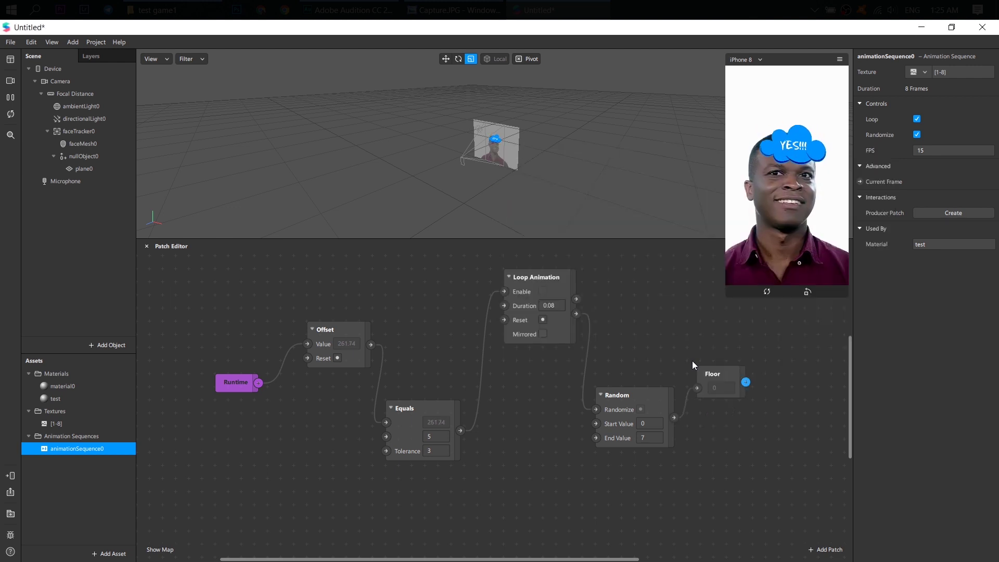
drag(726, 373, 704, 354)
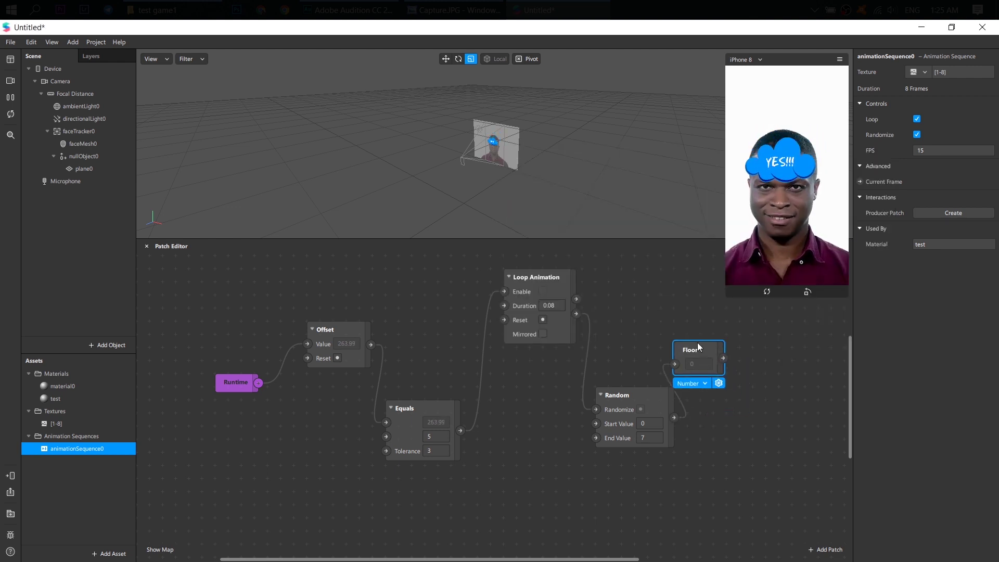
- Rearrange the graph so Random sits below Loop Animation and Floor sits closer beside them
click(608, 410)
drag(608, 410, 517, 438)
drag(695, 367, 637, 345)
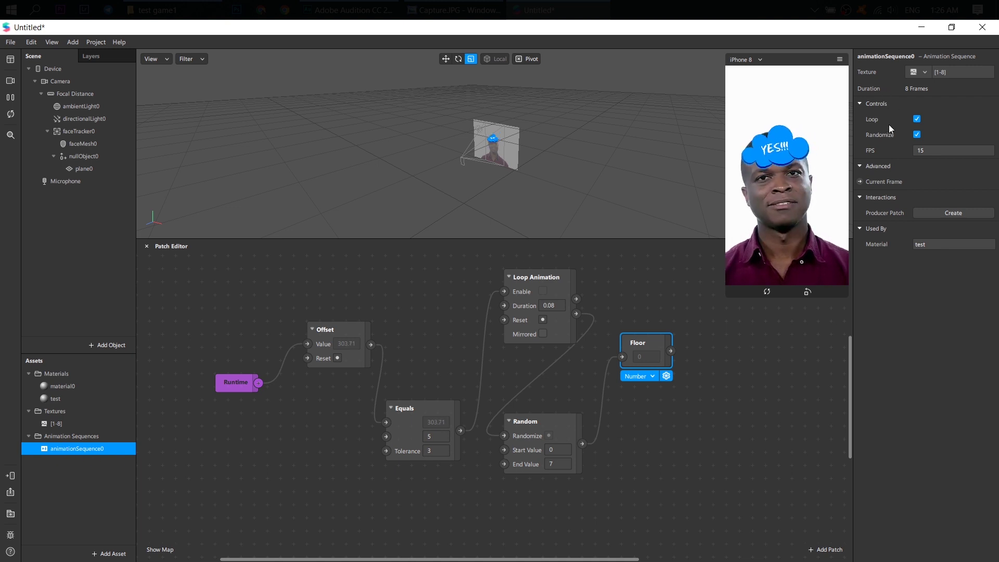
- Create a Current Frame patch for animationSequence0, place it beyond Floor, and feed it from the Floor output
click(859, 182)
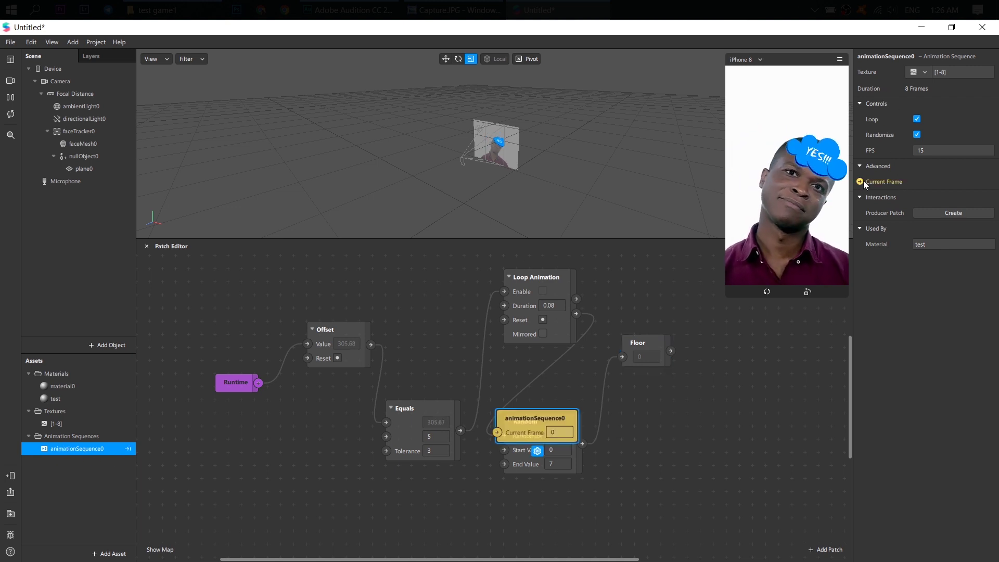
drag(551, 410, 753, 380)
drag(668, 352, 687, 396)
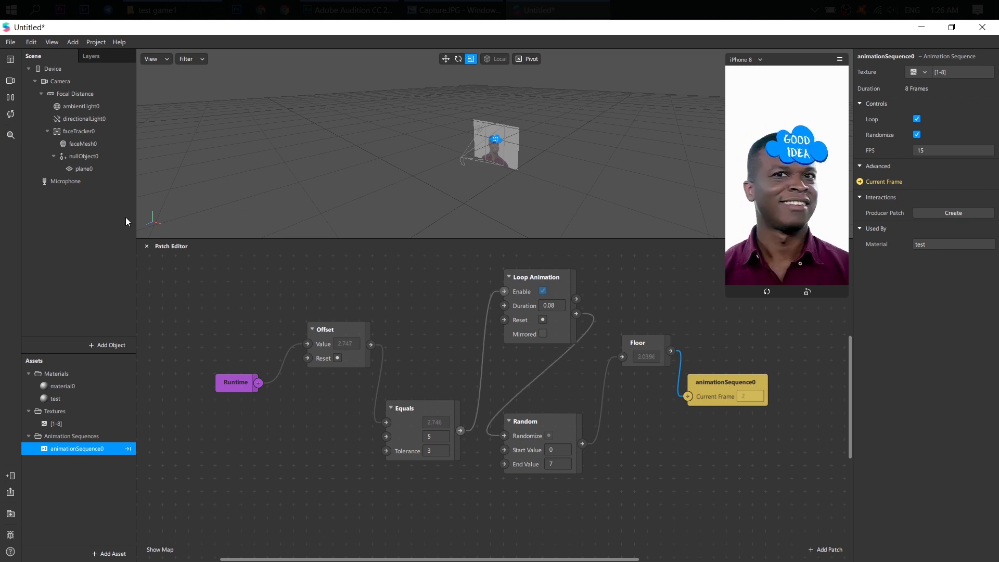
- Enlarge the simulator preview to check the answer cloud above the head, and shrink it again
drag(726, 296, 596, 412)
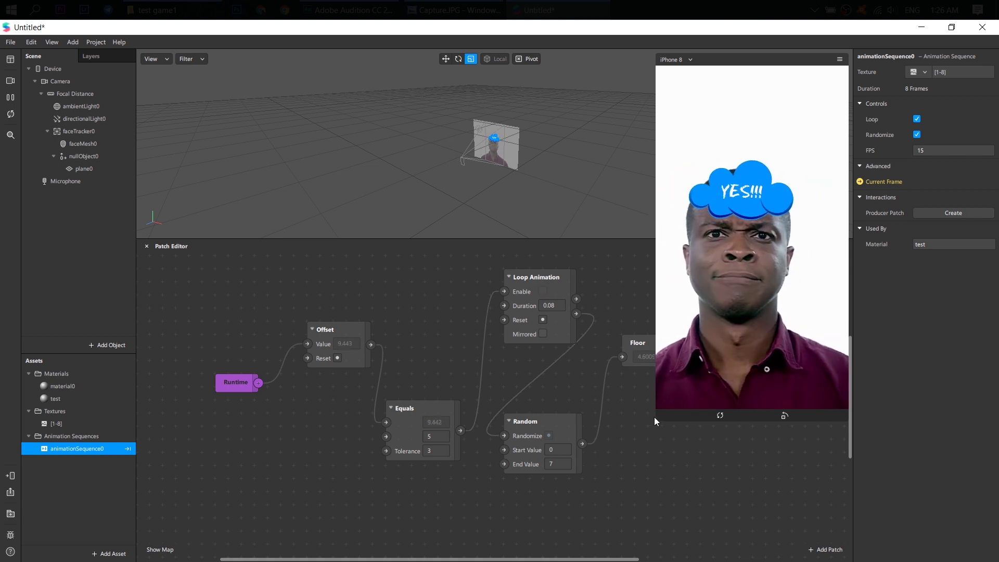
drag(656, 417, 720, 310)
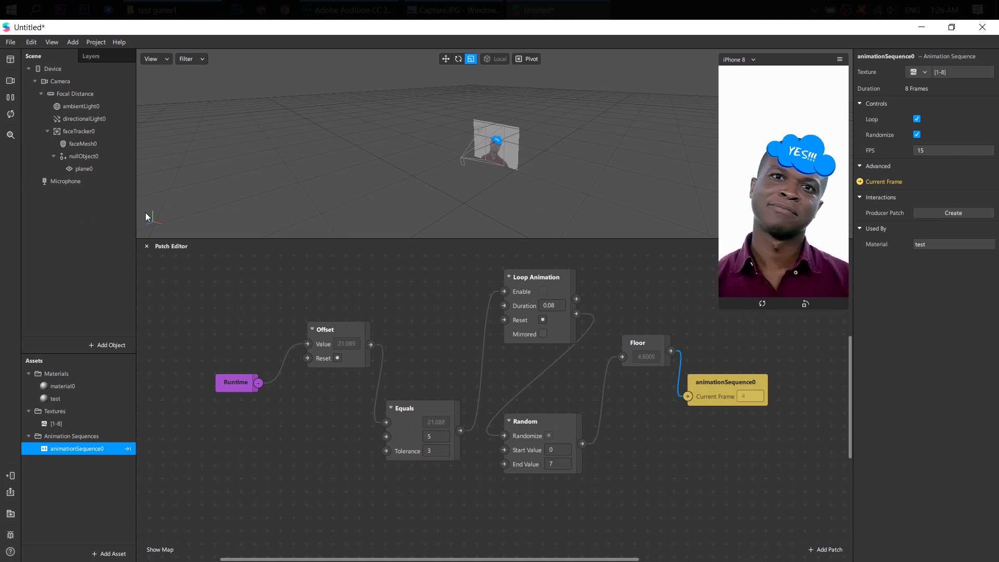
click(92, 346)
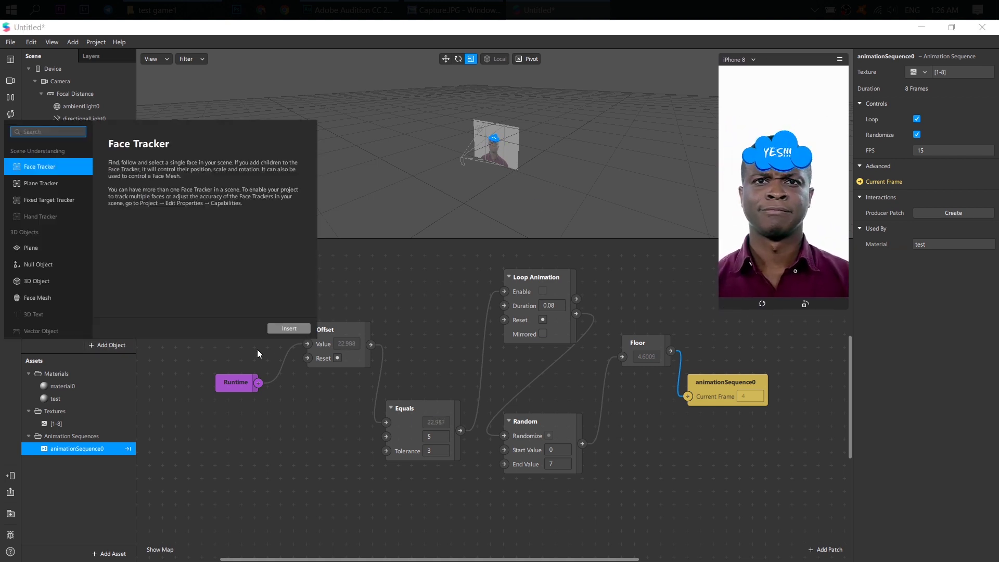
click(257, 472)
- Duplicate plane0 under the null object and rename the copy q
click(83, 169)
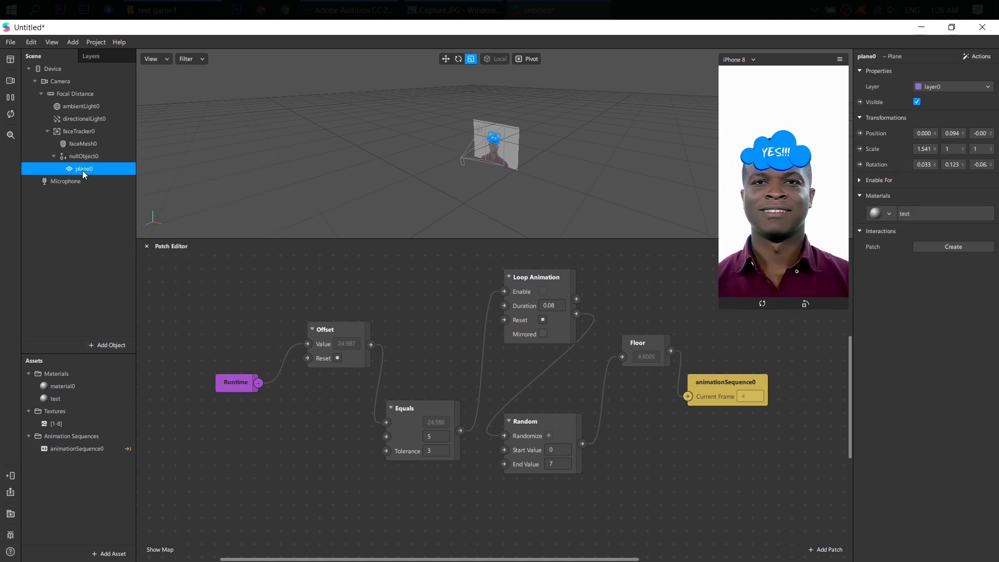
right_click(83, 172)
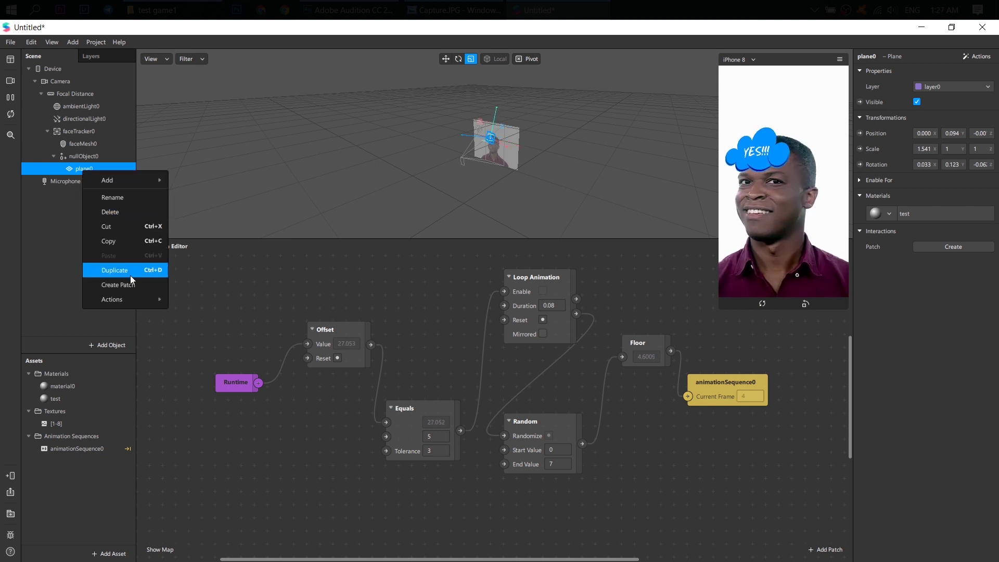
click(116, 270)
double_click(82, 182)
text(qeus)
key(BackSpace)
key(BackSpace)
key(BackSpace)
key(Return)
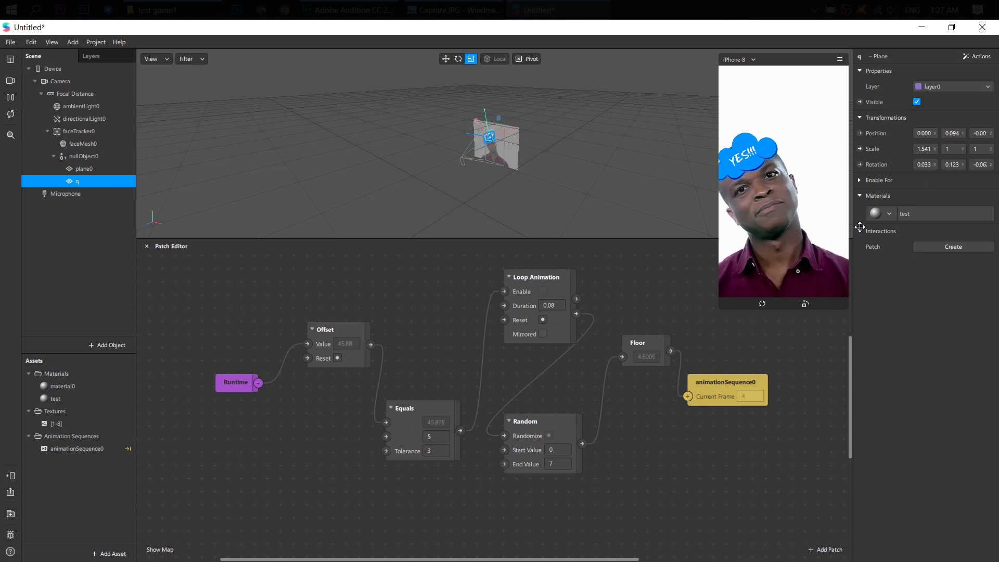
- Create a new material for the q plane and name the material q
click(889, 214)
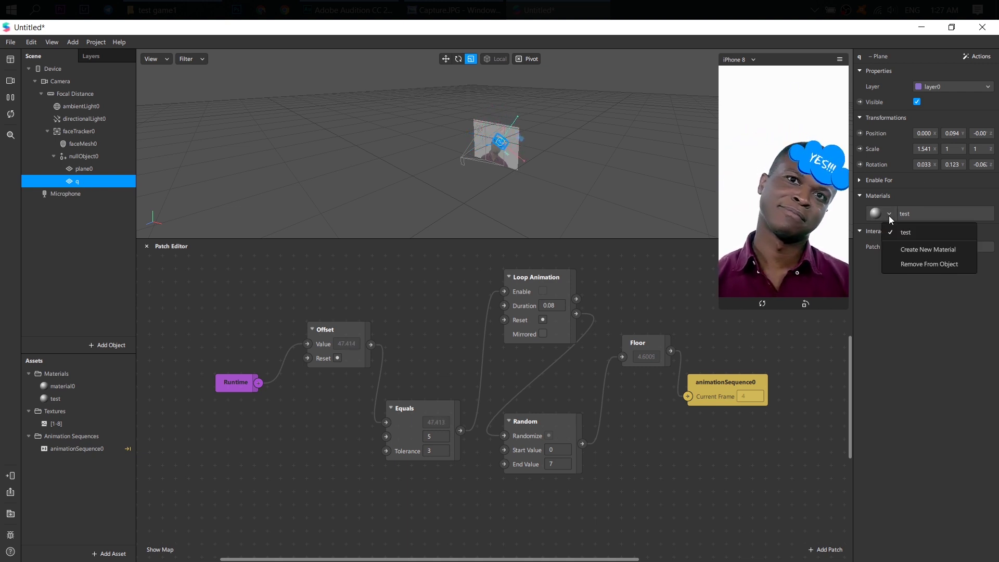
click(916, 248)
double_click(67, 408)
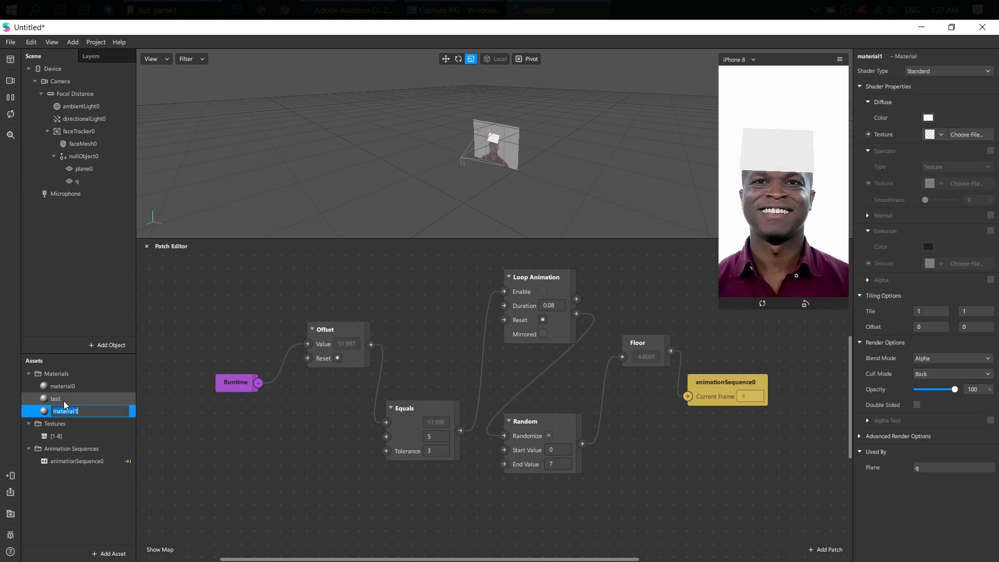
text(q)
key(Return)
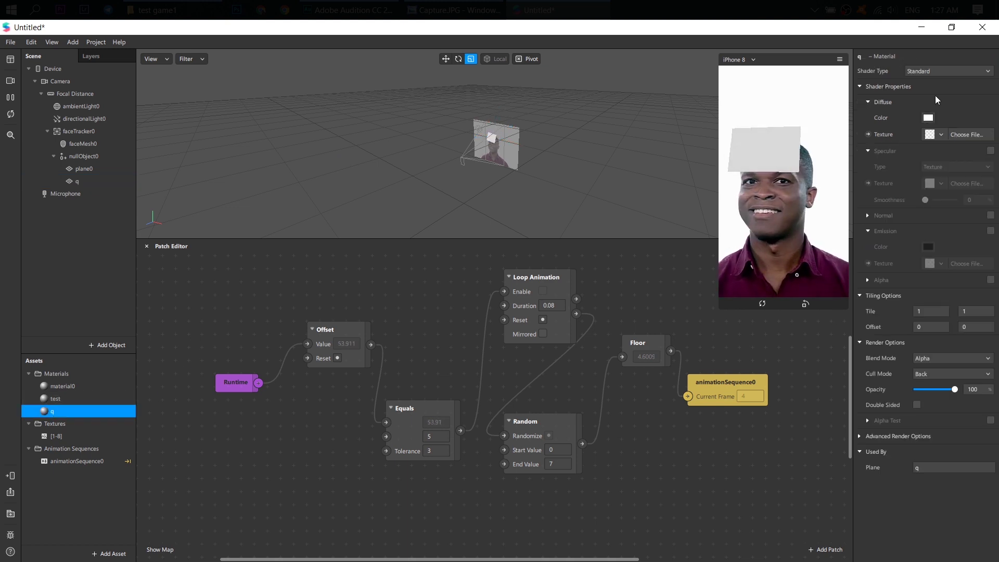
- Set the q material's shader type to Flat
click(941, 71)
click(941, 85)
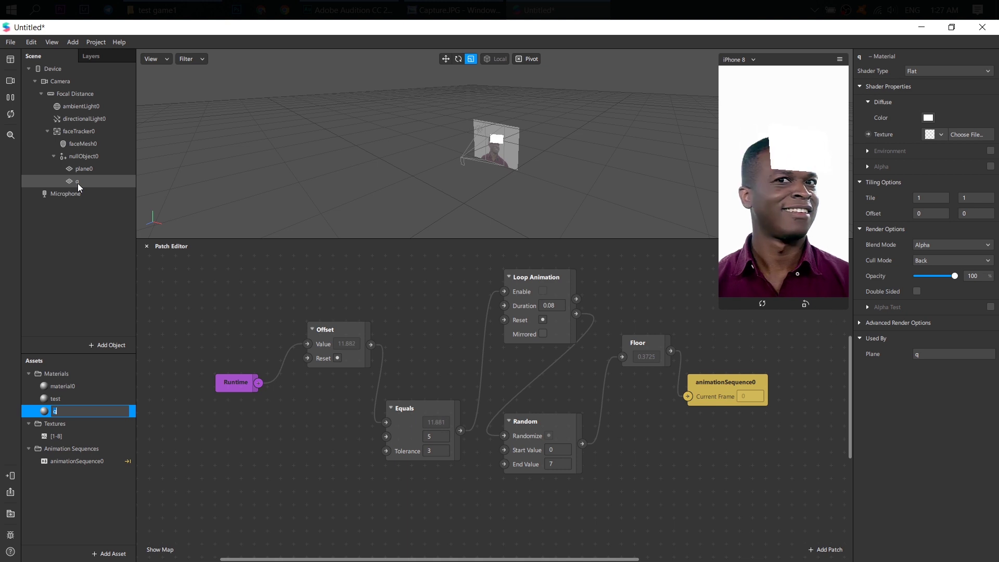
click(88, 410)
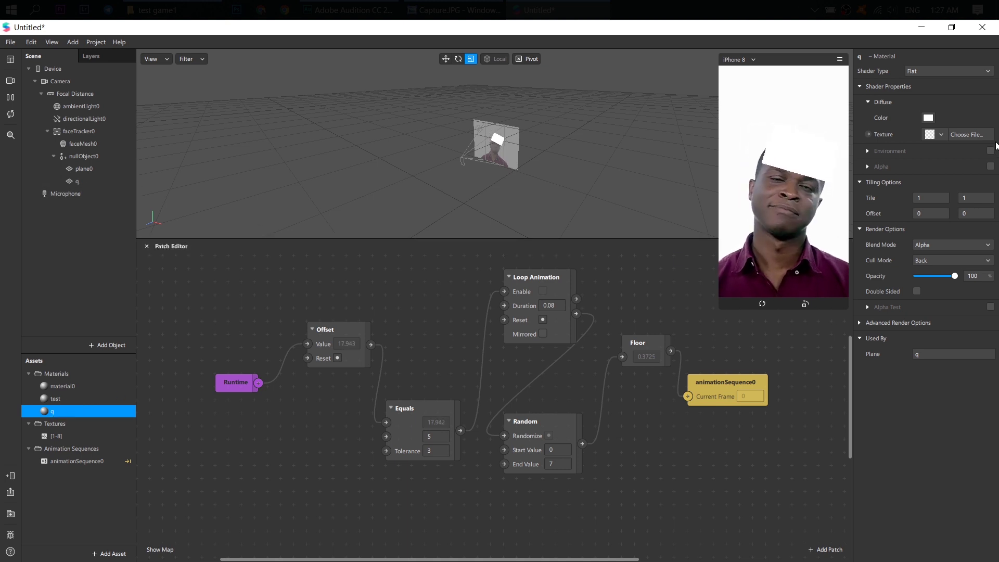
- Import question.png as the q material's diffuse texture and check the result in a temporarily enlarged preview
click(943, 136)
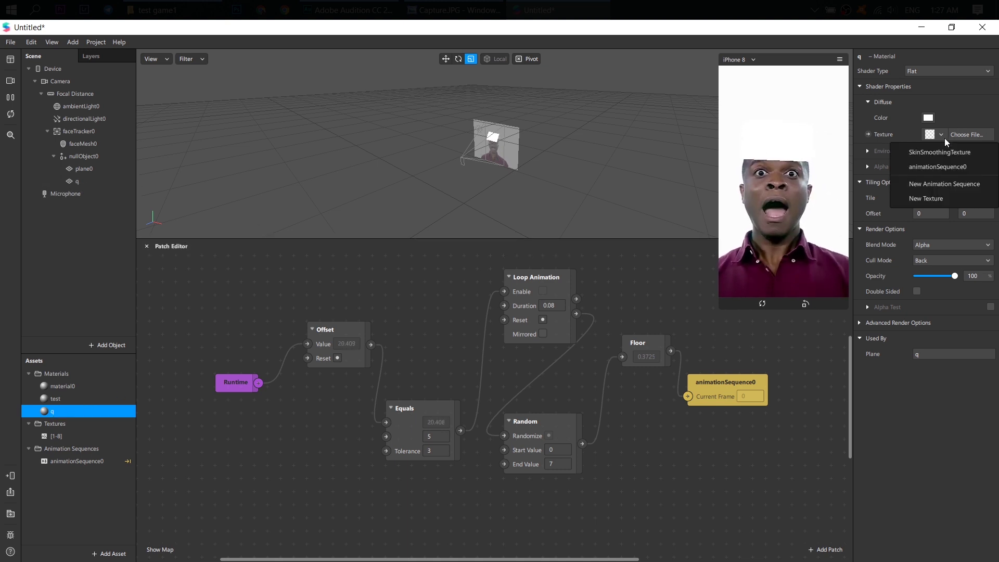
click(953, 198)
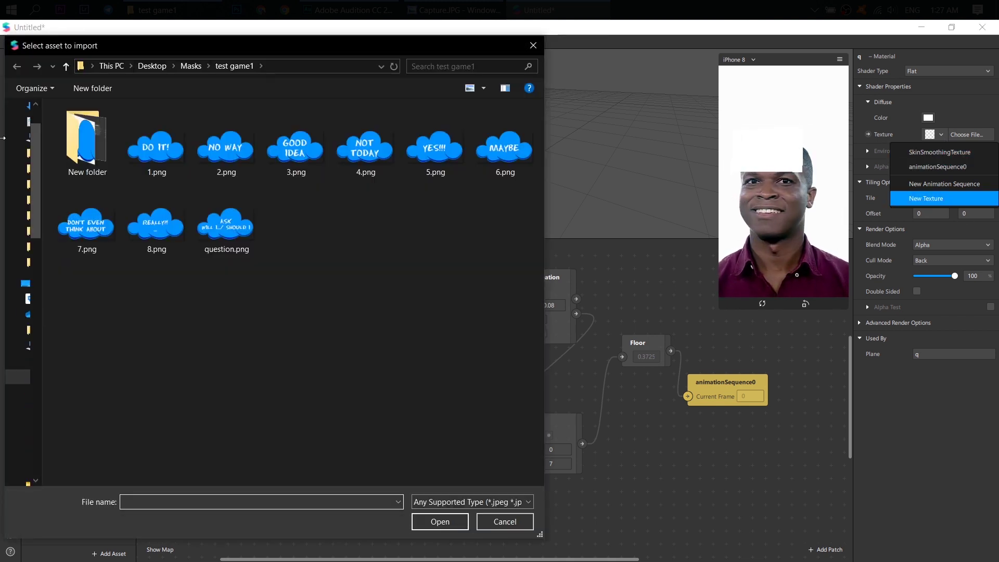
click(224, 224)
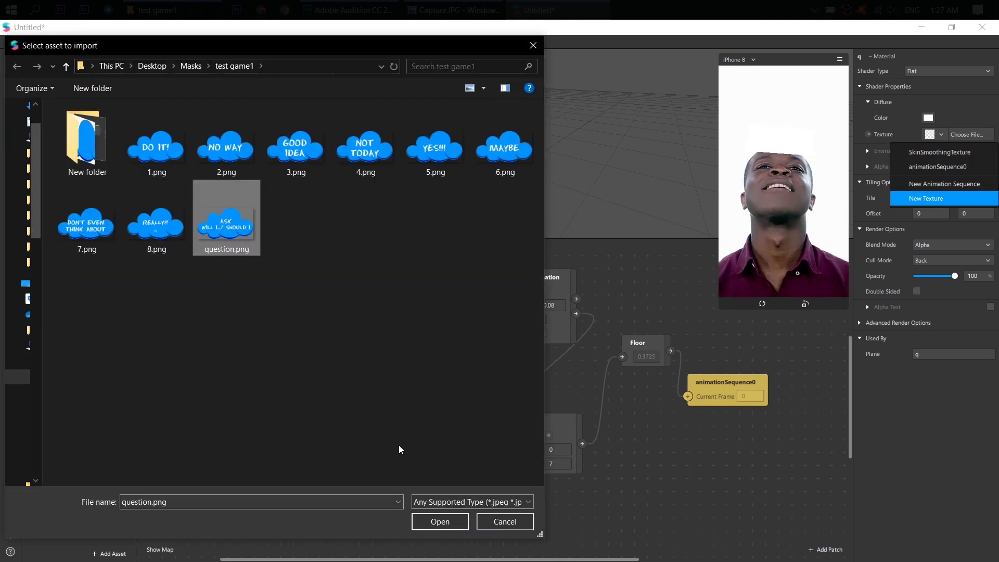
click(450, 527)
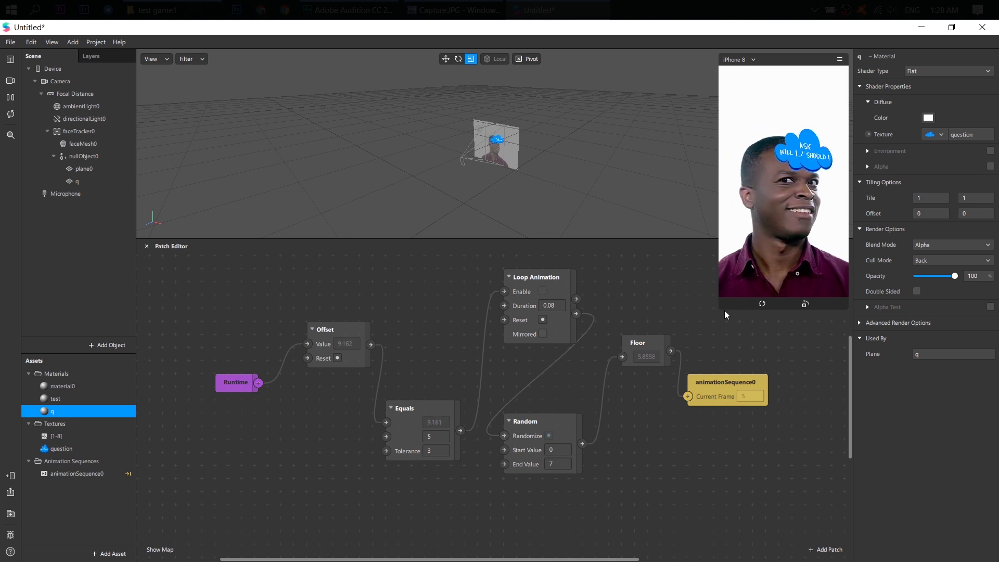
drag(720, 308, 638, 474)
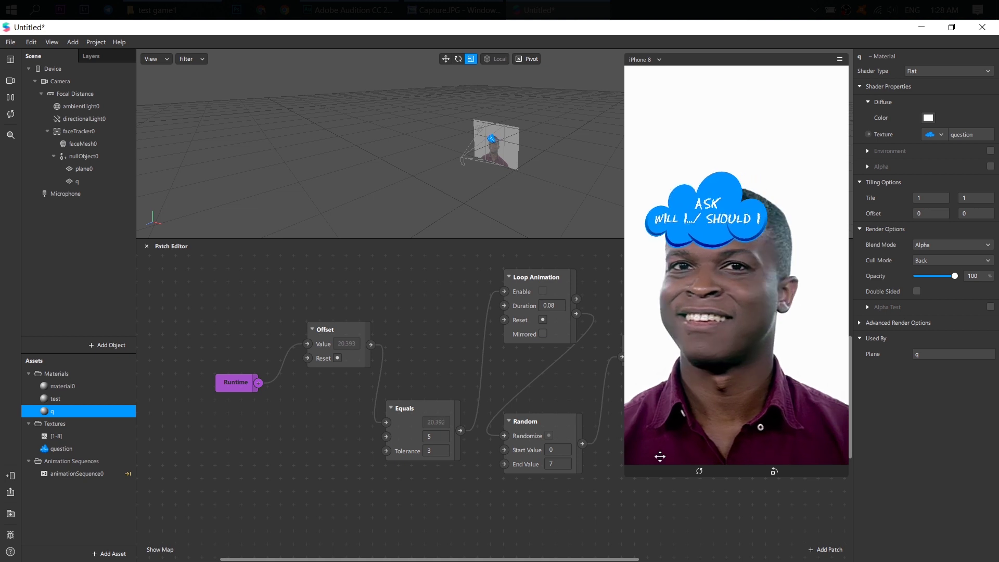
drag(632, 478, 720, 305)
- Add a Camera patch from the scene's Camera object and place it below the Runtime patch
click(62, 82)
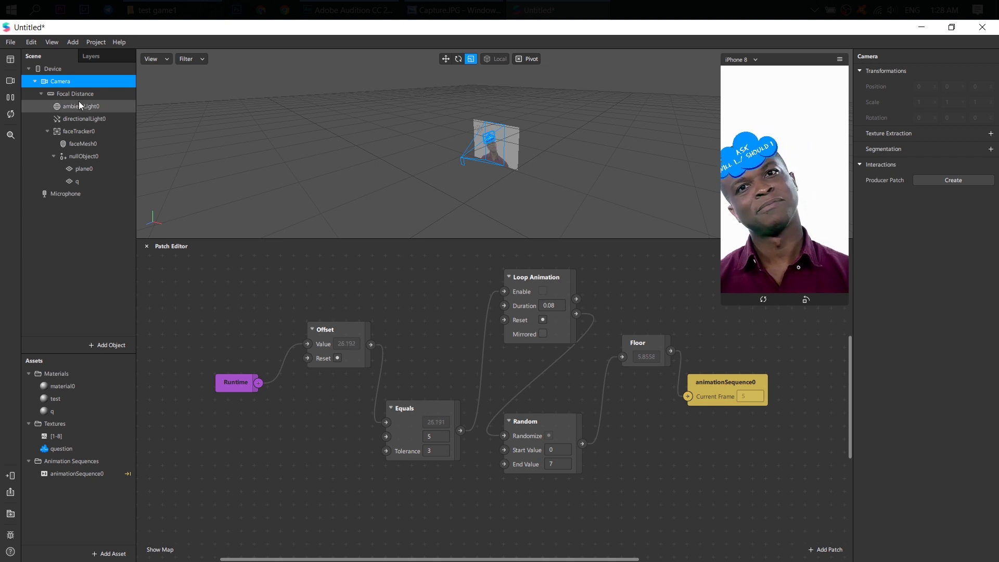
drag(57, 83, 170, 446)
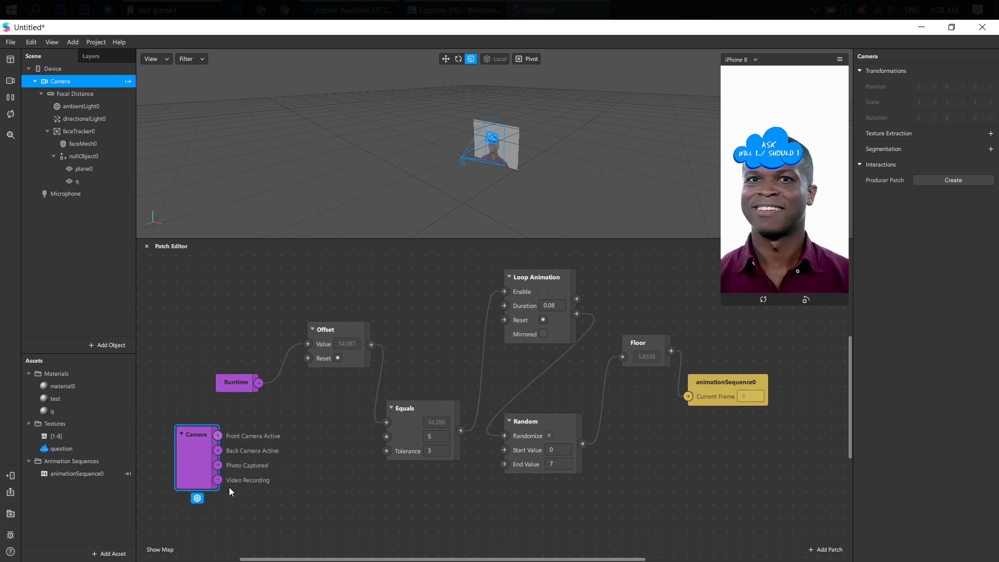
scroll(228, 487, down, 2)
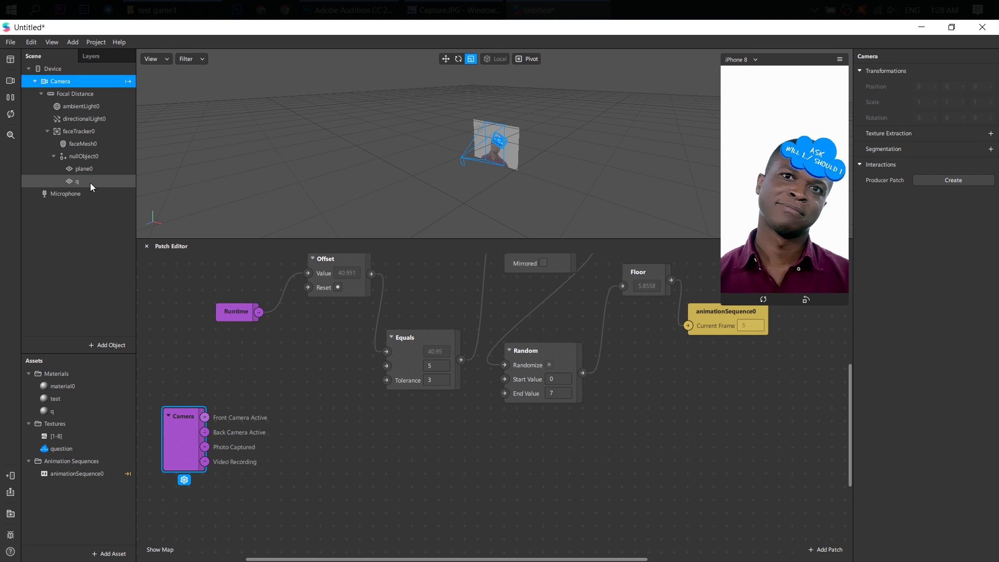
- Create a patch for the q plane's Visible property and place it beside the Camera patch
click(90, 181)
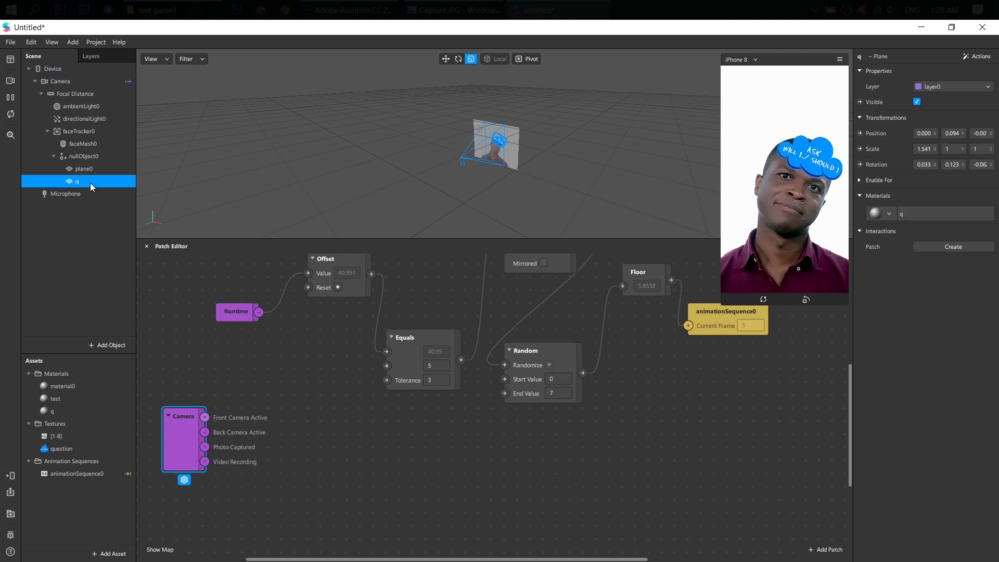
click(859, 103)
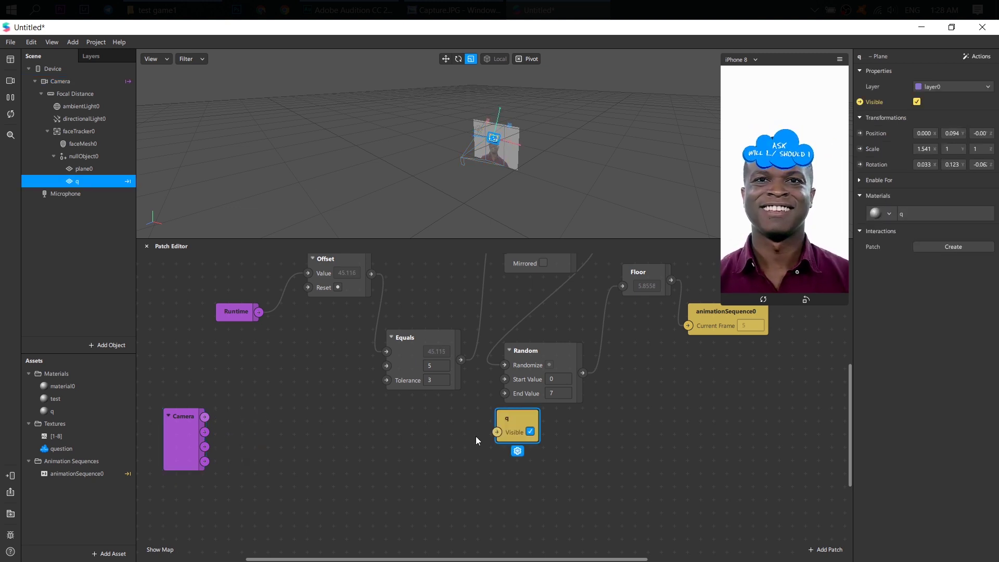
drag(515, 424, 304, 437)
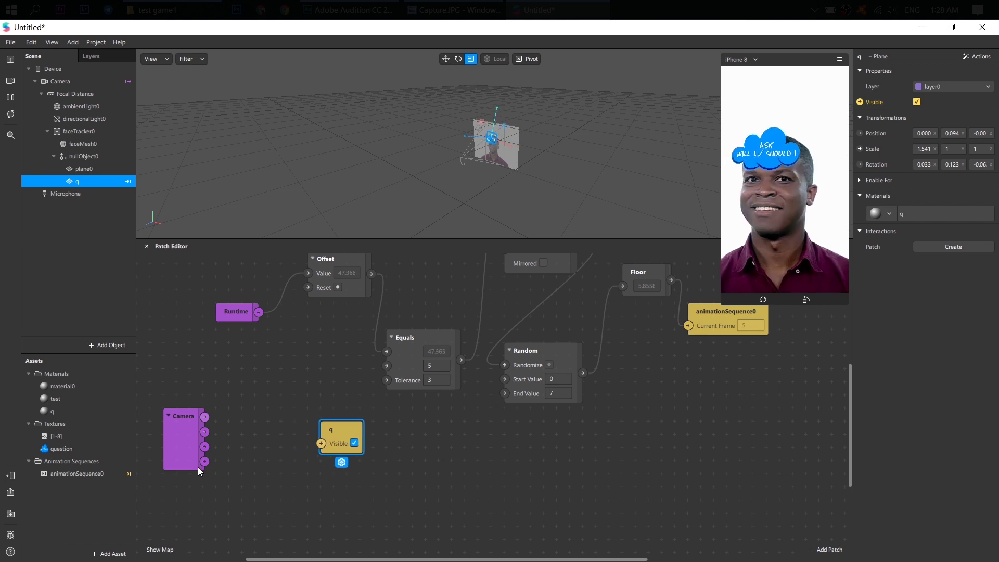
- Route the Camera patch's Video Recording output through a new Not patch into q's Visible input, placing Not below the q patch
click(179, 461)
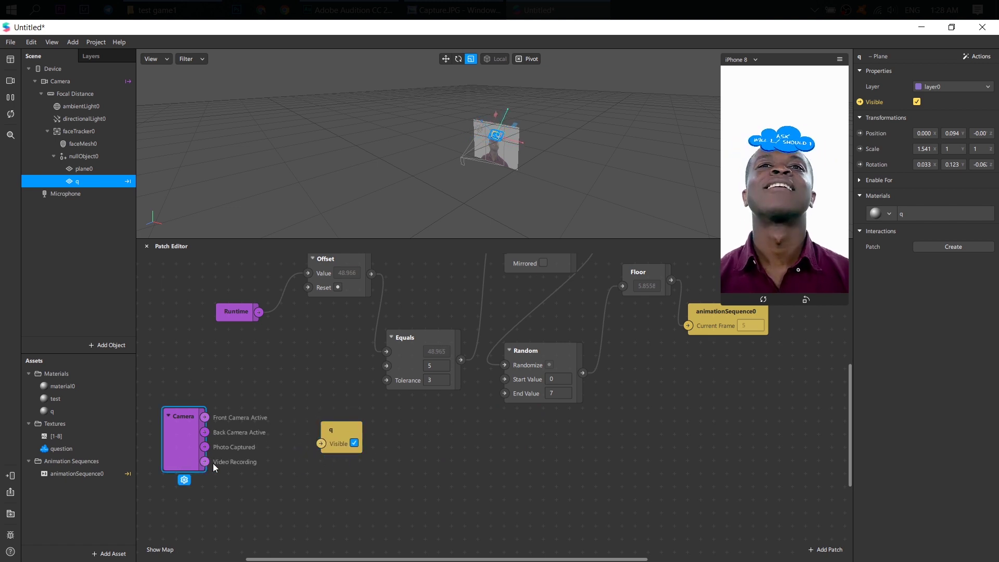
drag(204, 462, 238, 445)
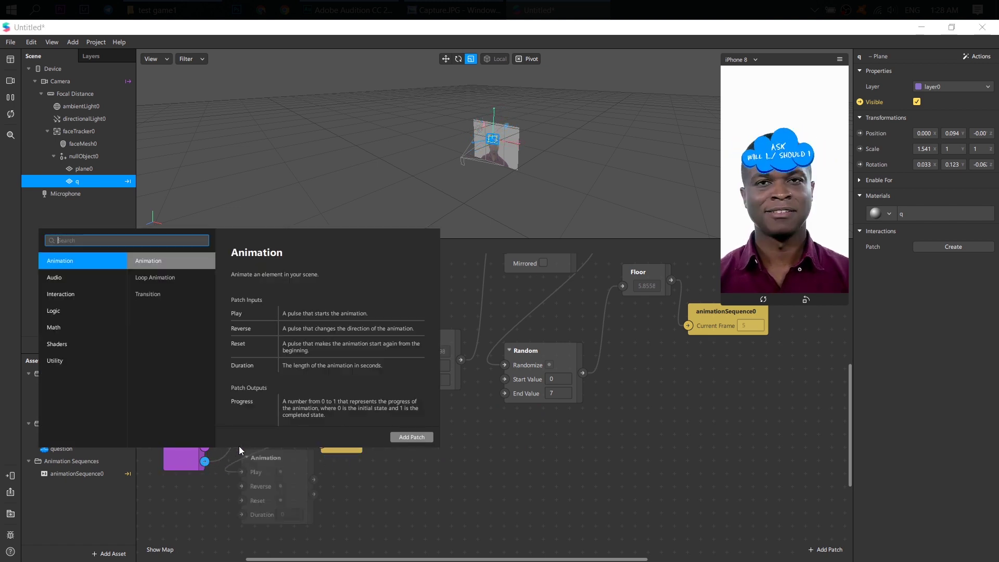
text(no)
key(Return)
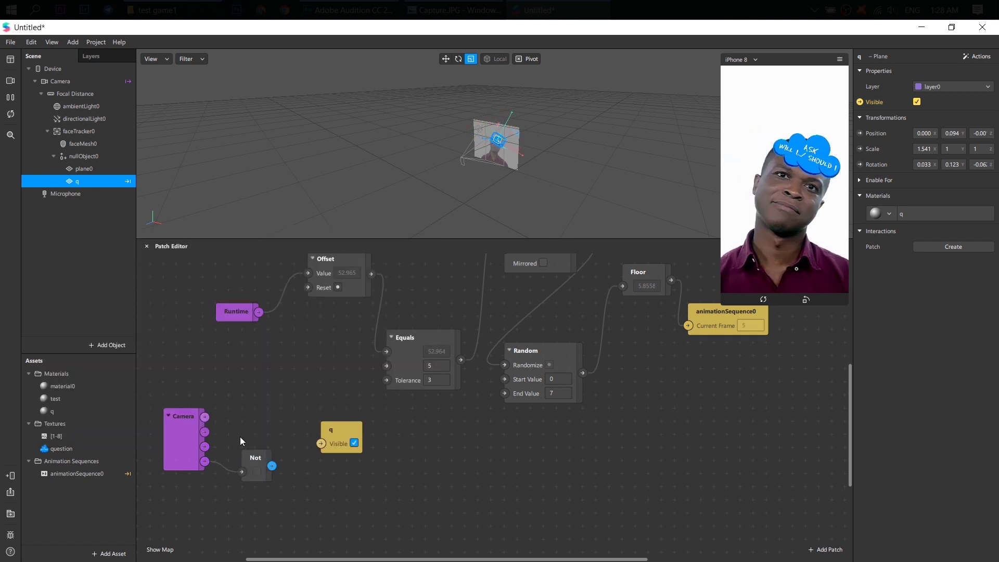
drag(324, 444, 323, 444)
drag(250, 458, 249, 481)
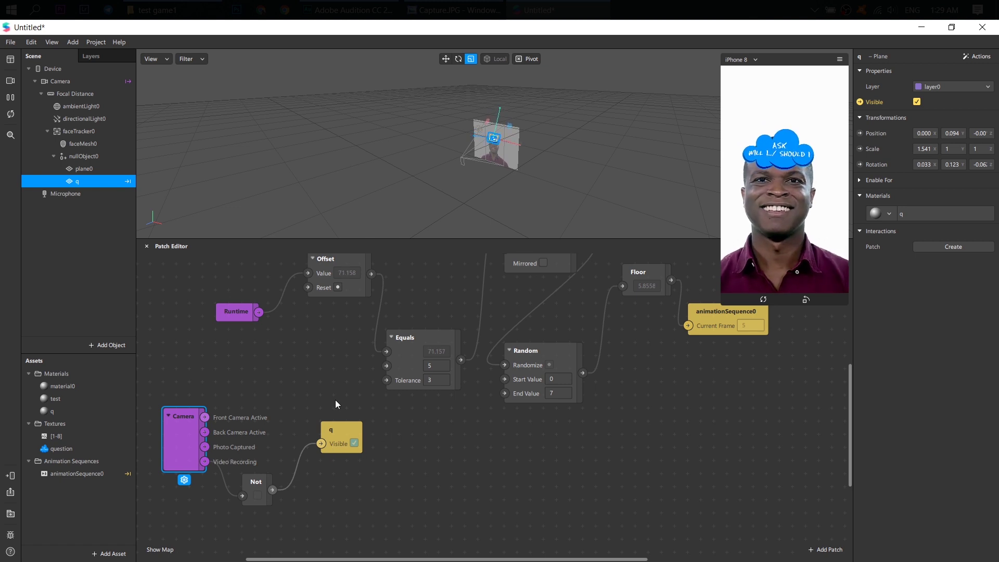
- Create a patch for plane0's Visible property and place it above the q patch
click(86, 167)
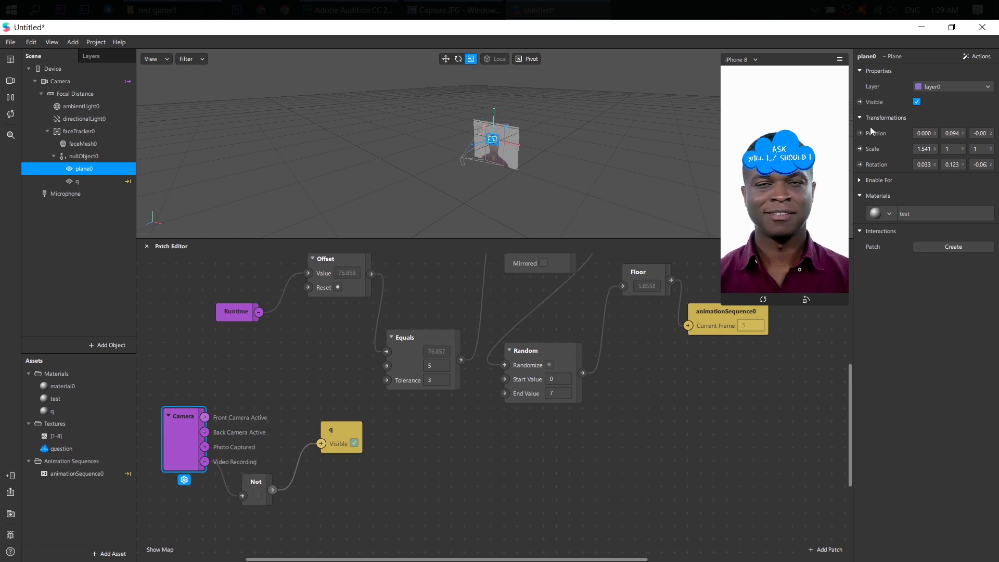
click(859, 102)
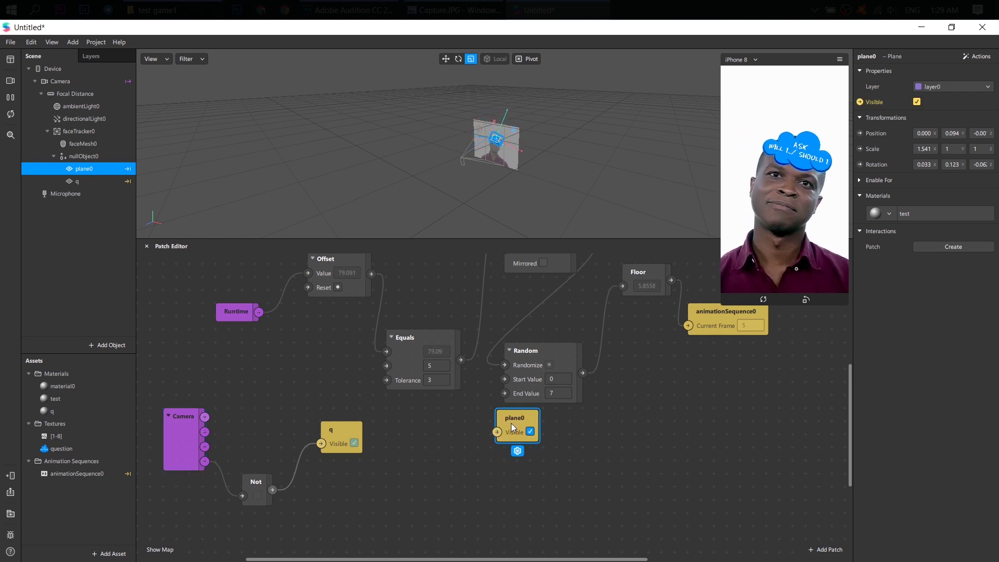
drag(503, 421, 276, 381)
- Connect the Camera patch's Video Recording output directly to plane0's Visible input and enlarge the preview to check the filter
click(179, 452)
drag(204, 462, 273, 389)
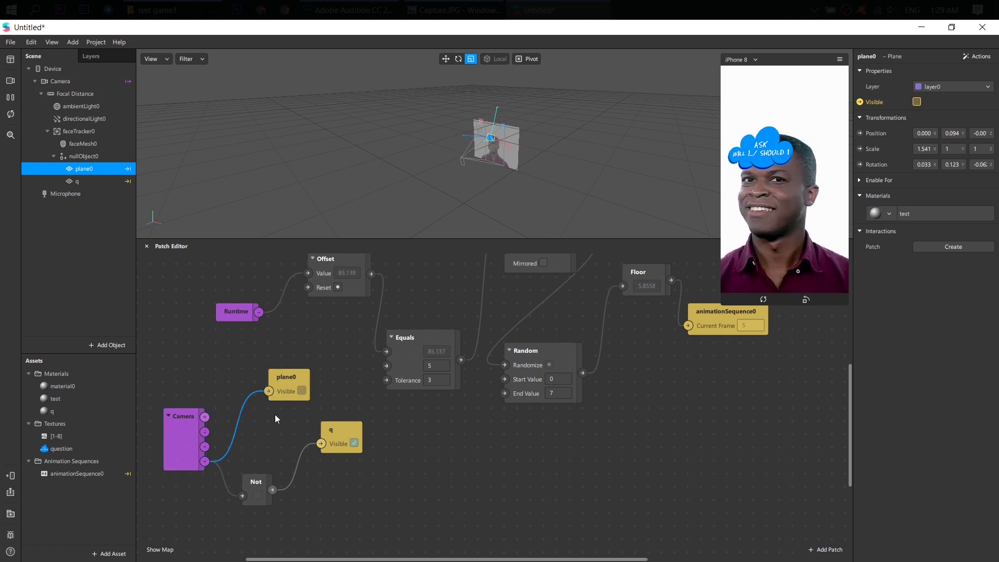
drag(728, 306, 710, 387)
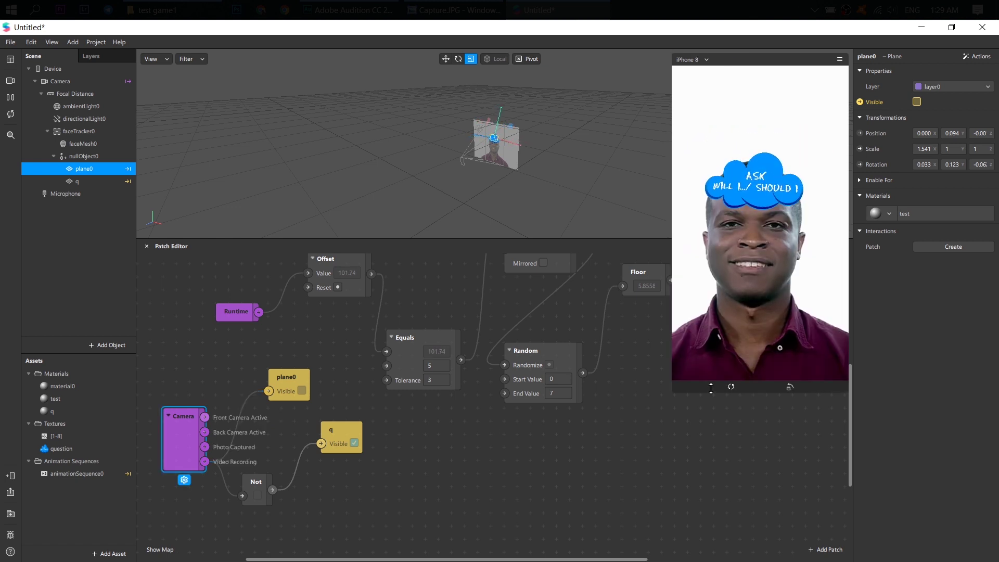